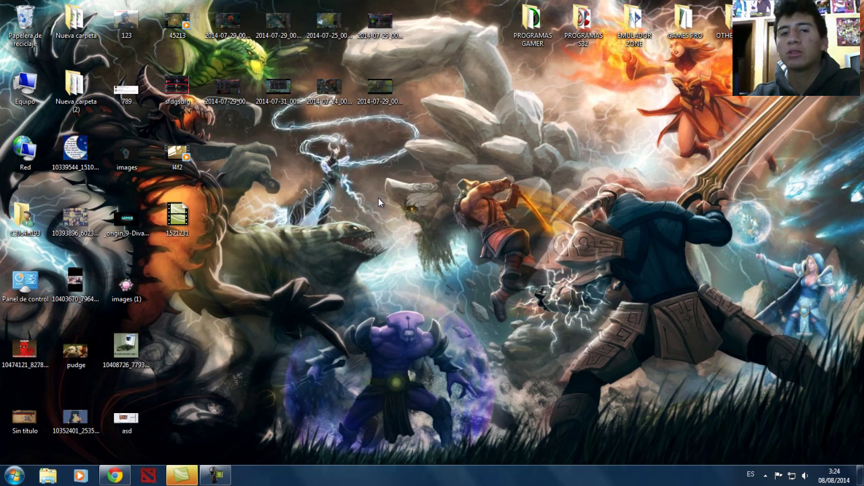
Step: Refresh the desktop several times from its right-click menu
right_click(350, 188)
click(394, 213)
right_click(329, 162)
click(377, 193)
right_click(286, 187)
click(341, 220)
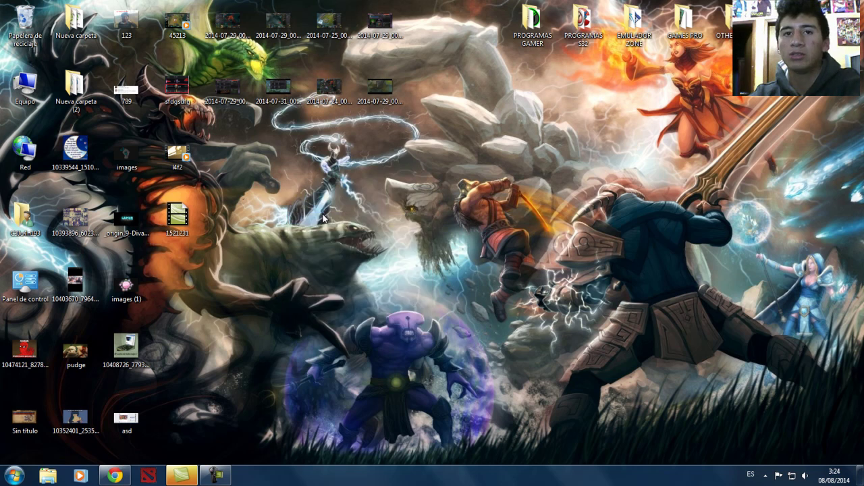
right_click(298, 190)
click(332, 218)
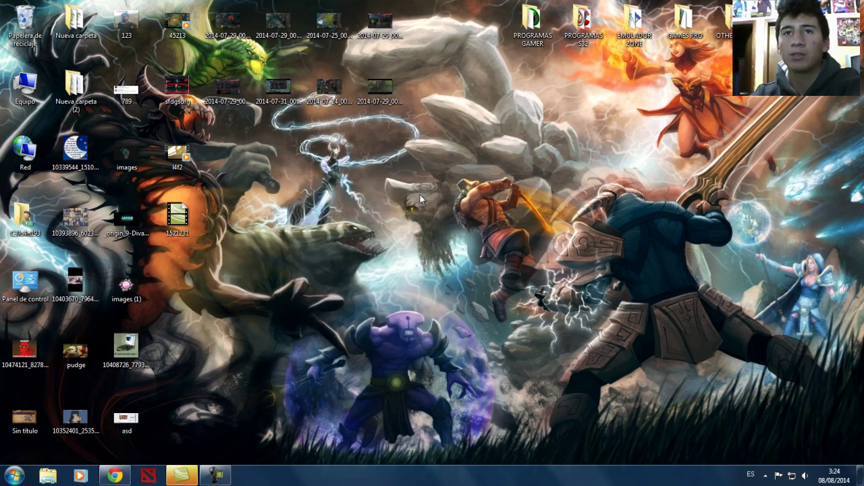
Step: Search Google for 'steam' in Chrome and open the Welcome to Steam store homepage
click(115, 476)
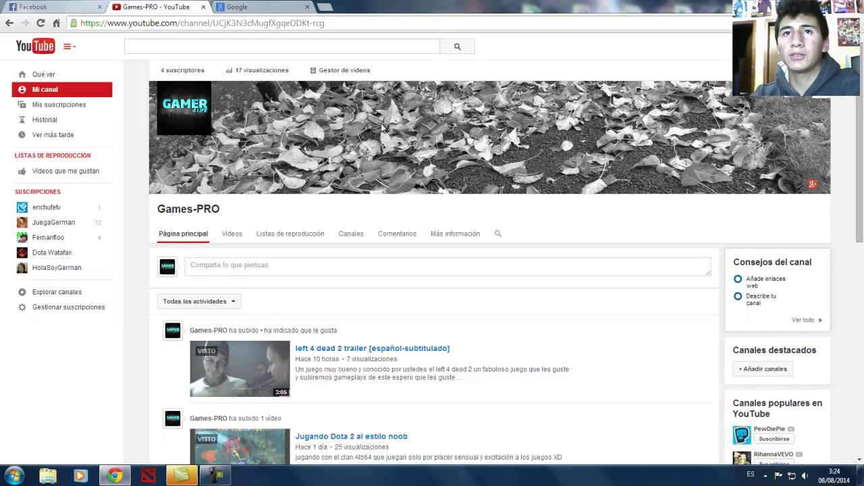
click(274, 6)
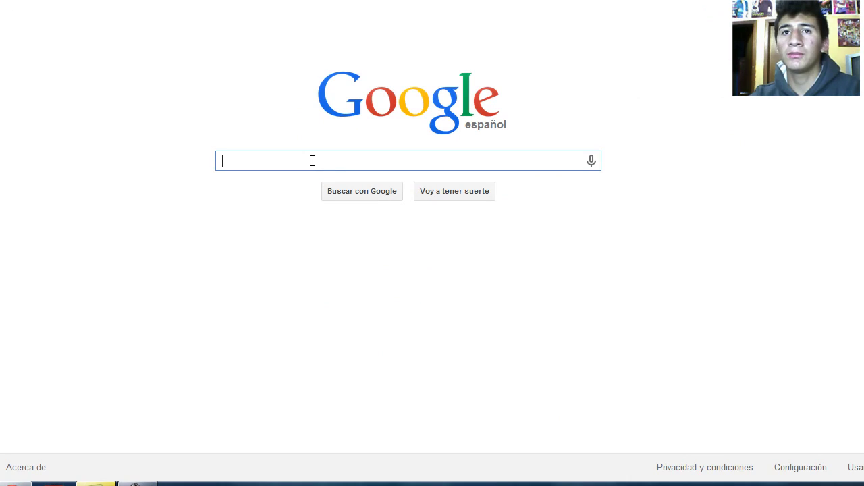
text(steam)
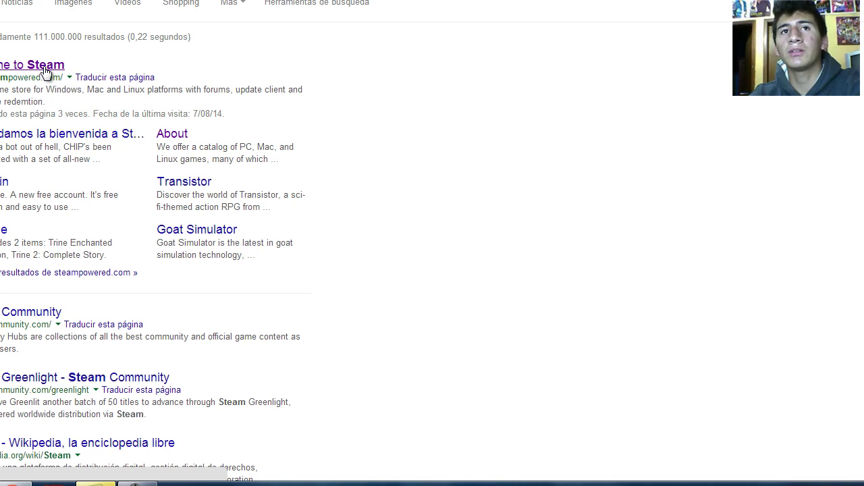
click(46, 68)
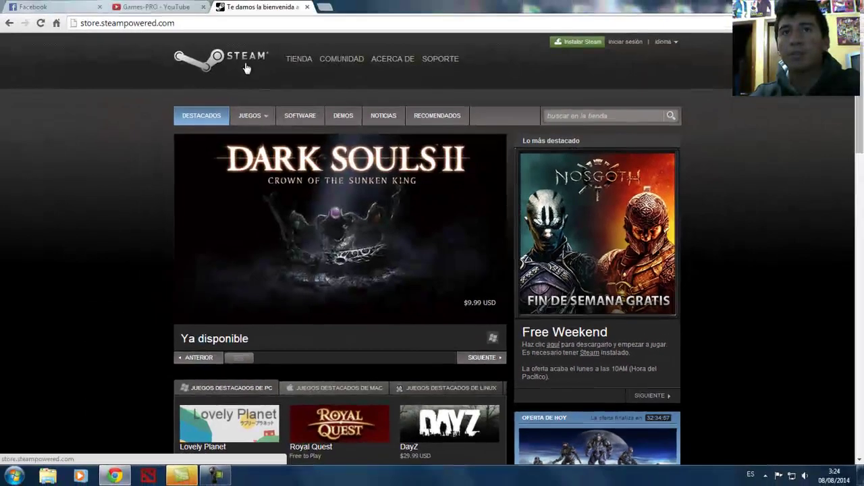
mouse_move(342, 64)
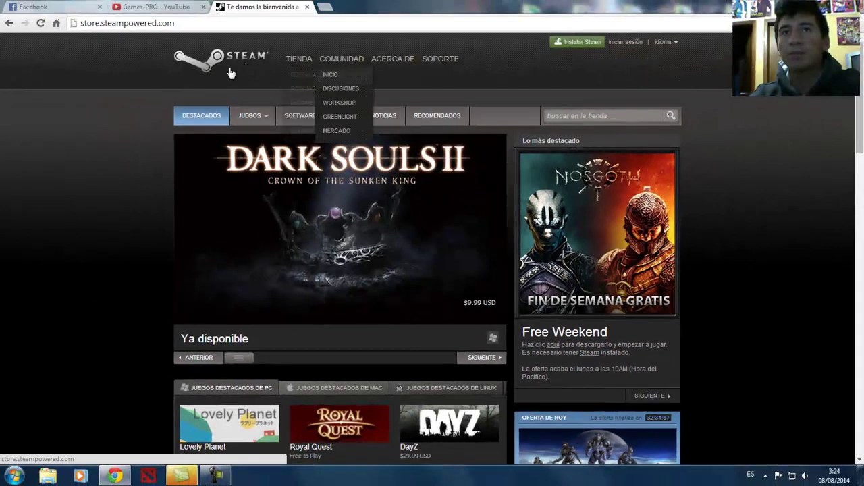
scroll(473, 213, down, 10)
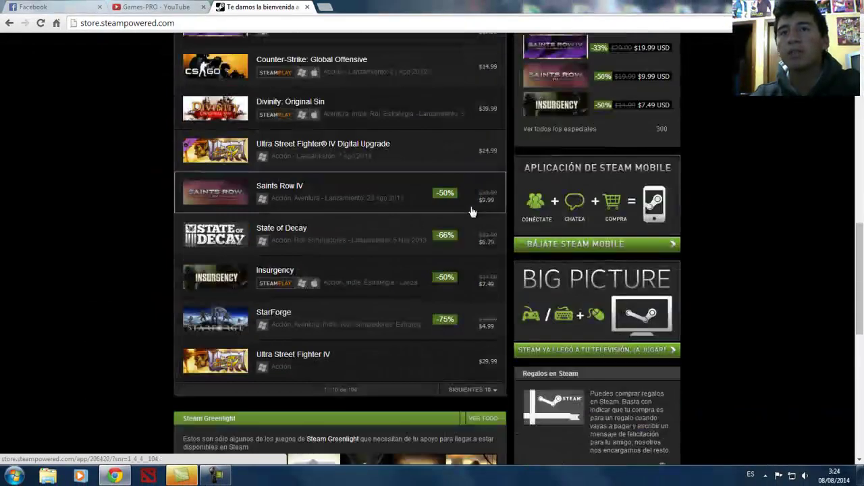
scroll(463, 209, up, 15)
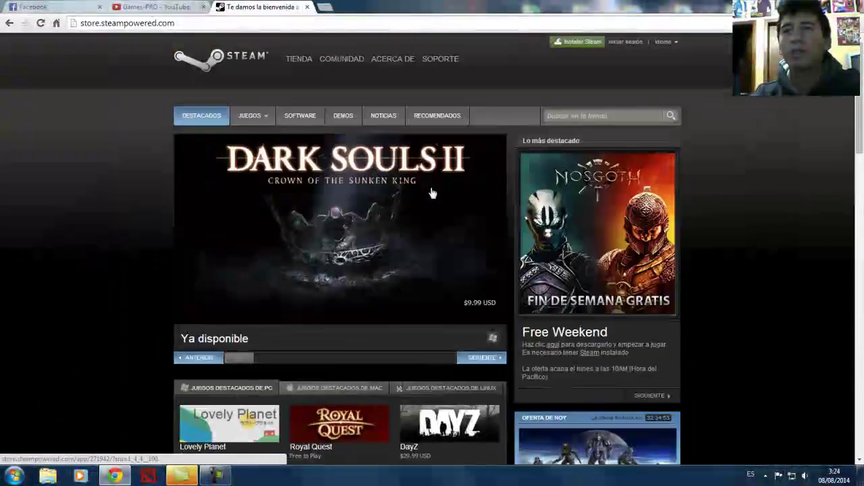
Step: Download SteamSetup.exe via 'Instalar Steam' and then 'Instala Steam ya'
click(572, 45)
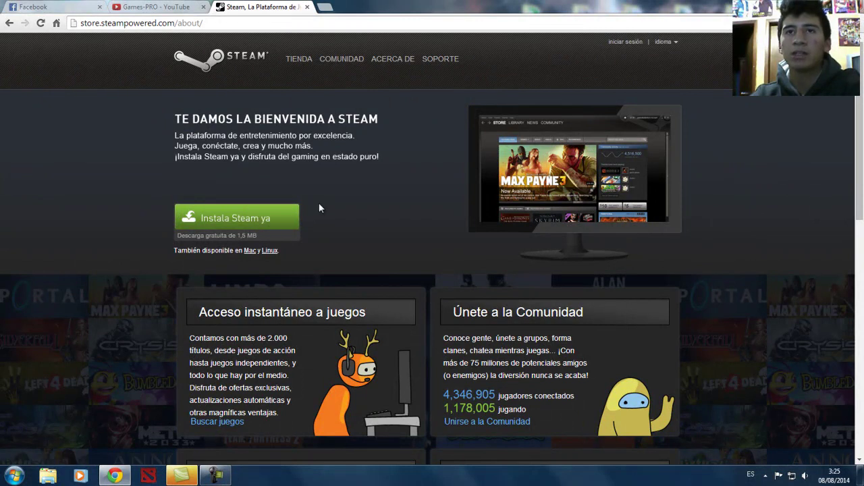
click(280, 224)
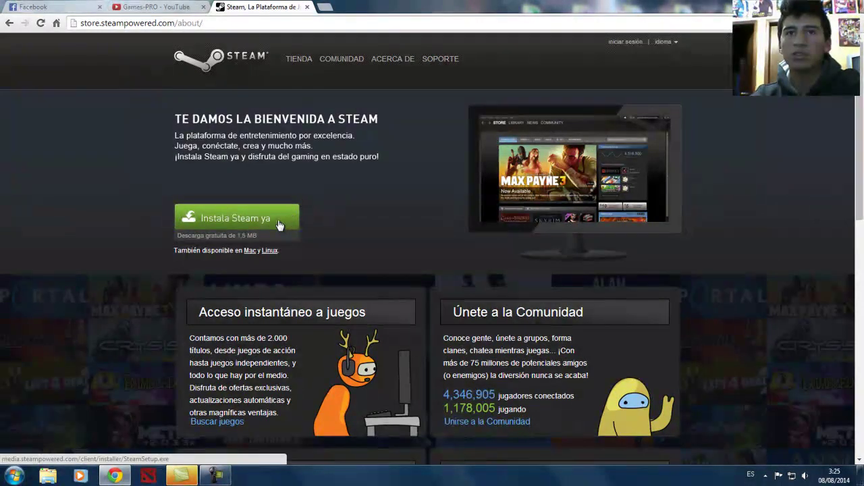
click(244, 224)
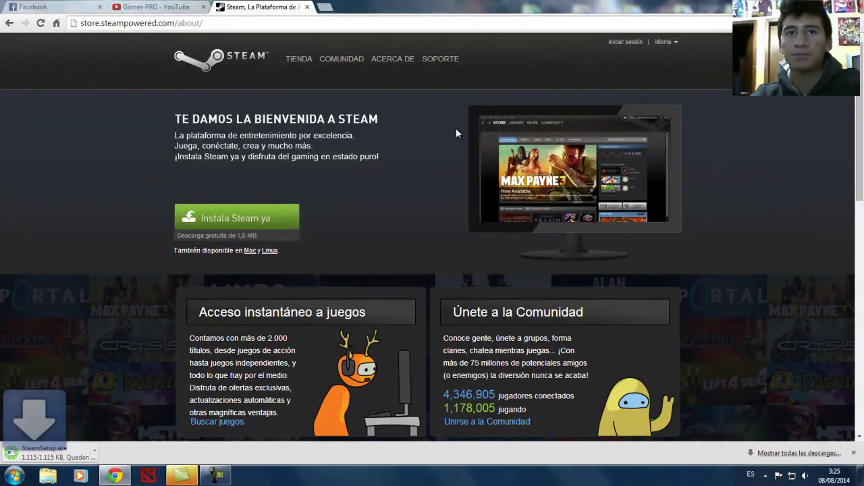
scroll(459, 129, down, 3)
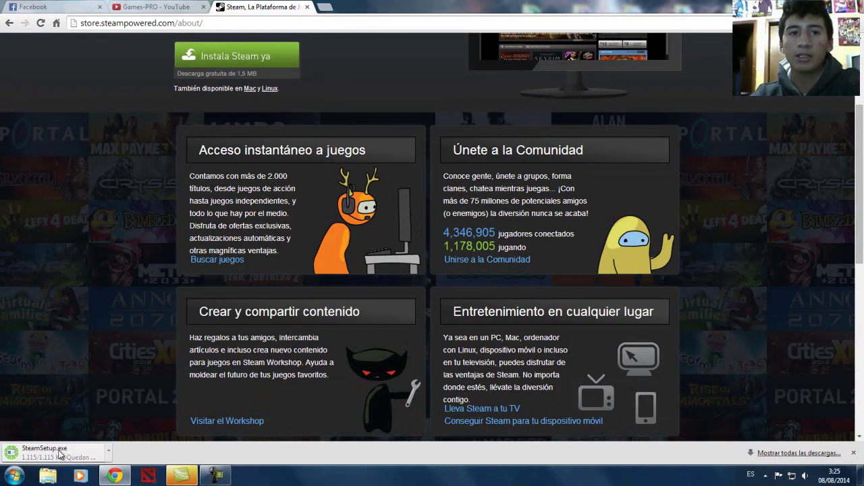
scroll(103, 322, down, 1)
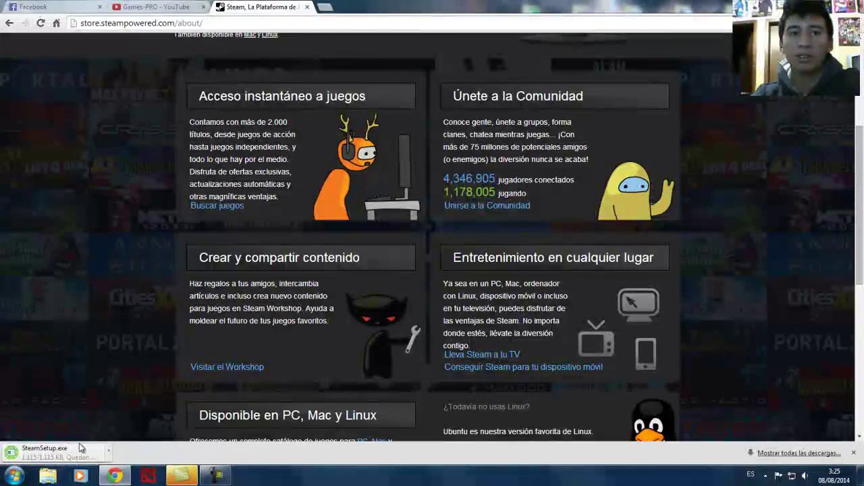
scroll(105, 405, down, 7)
Step: Run SteamSetup from the Descargas folder in Explorer and confirm Ejecutar
click(114, 476)
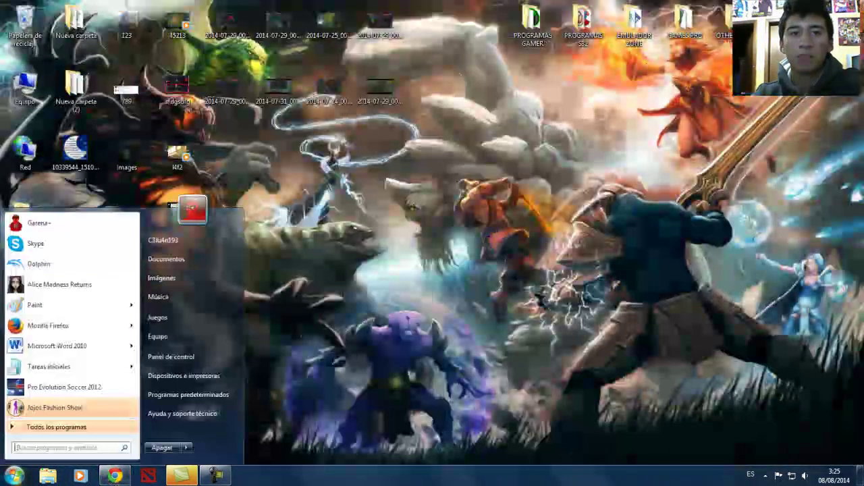
click(14, 476)
click(191, 251)
click(47, 476)
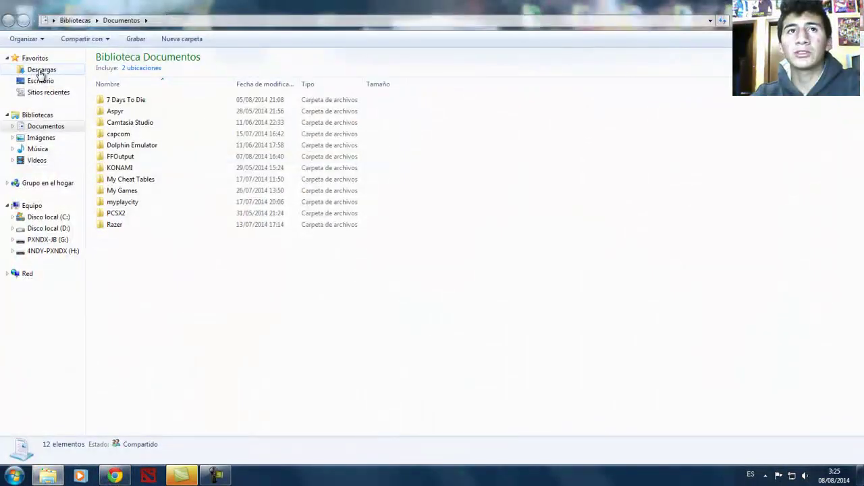
click(40, 69)
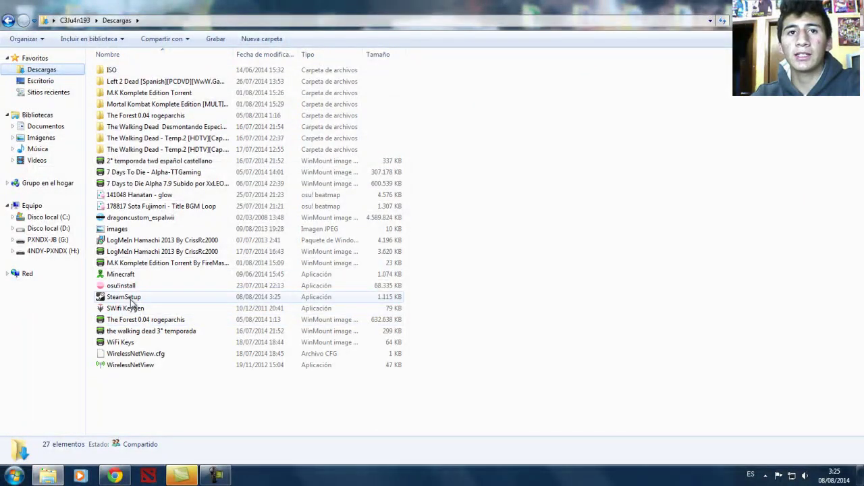
double_click(143, 299)
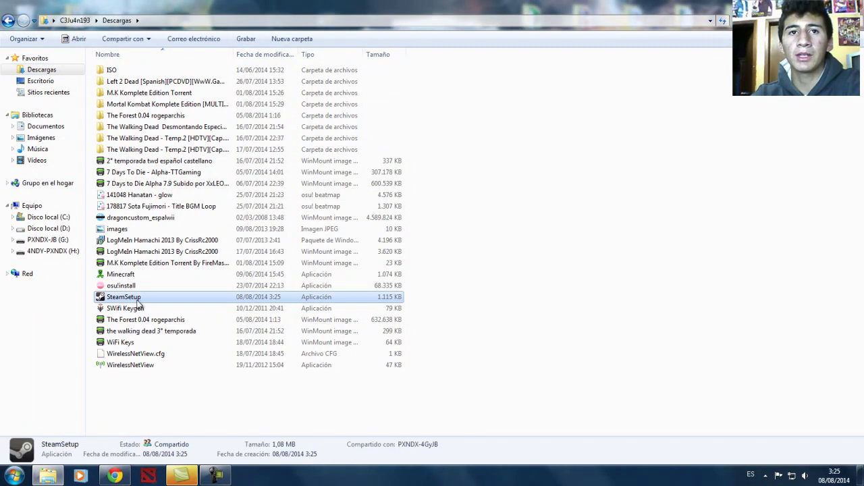
click(462, 248)
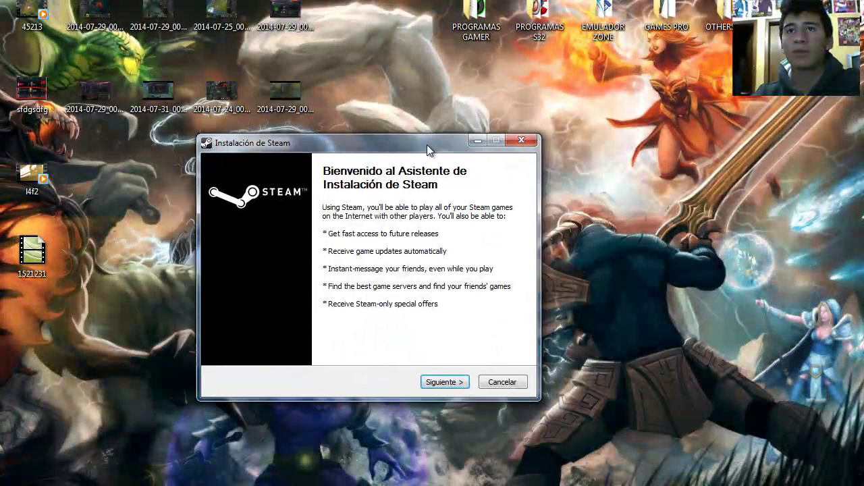
drag(426, 148, 489, 124)
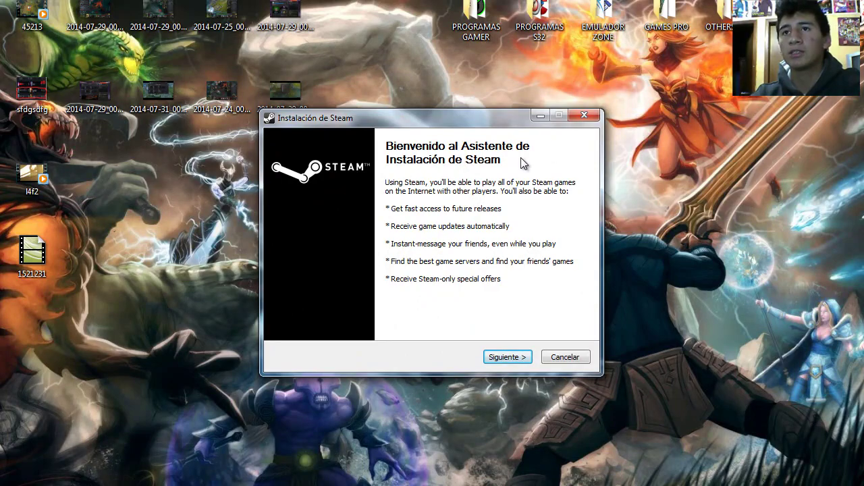
Step: Accept the licence agreement and keep Español as the Steam language
click(499, 353)
click(315, 326)
click(507, 358)
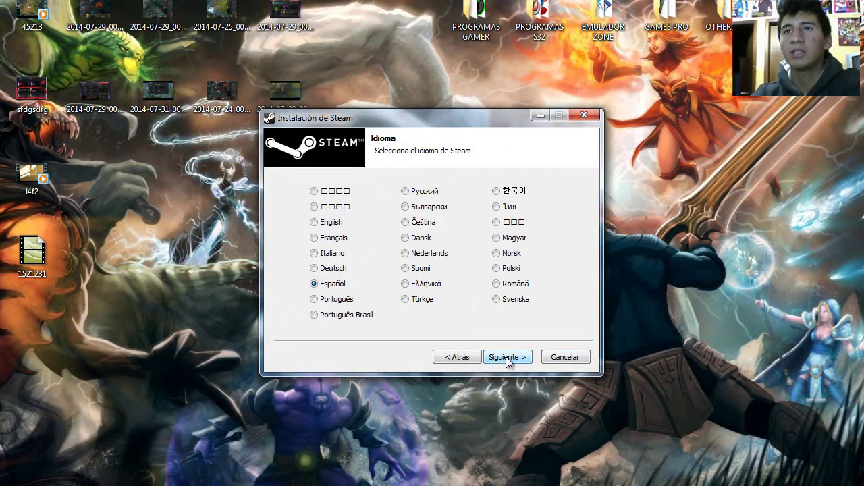
click(313, 269)
click(315, 284)
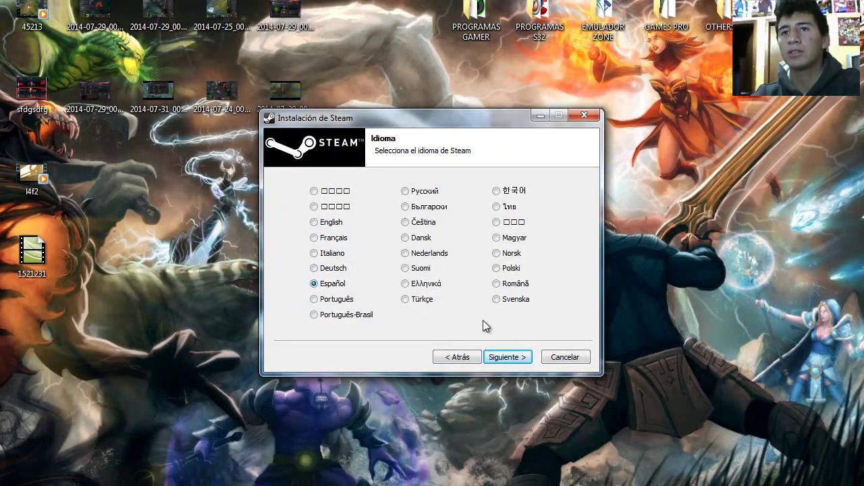
Step: Install Steam into D:\Steam
click(505, 357)
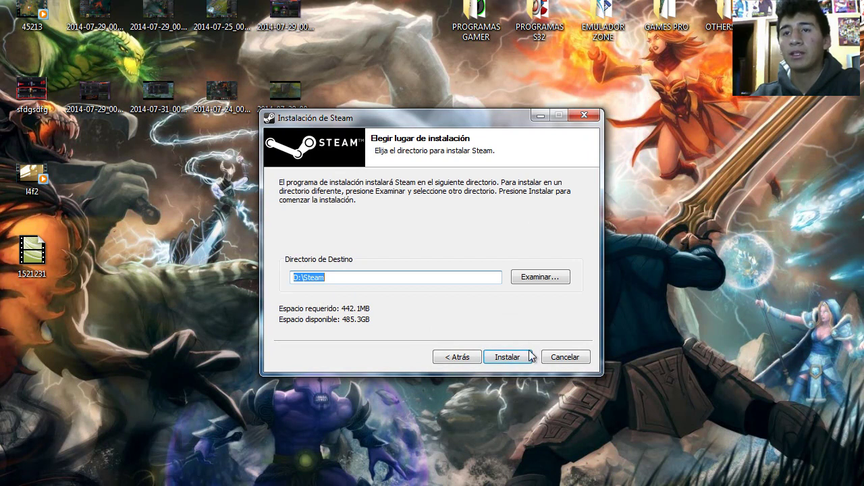
click(507, 358)
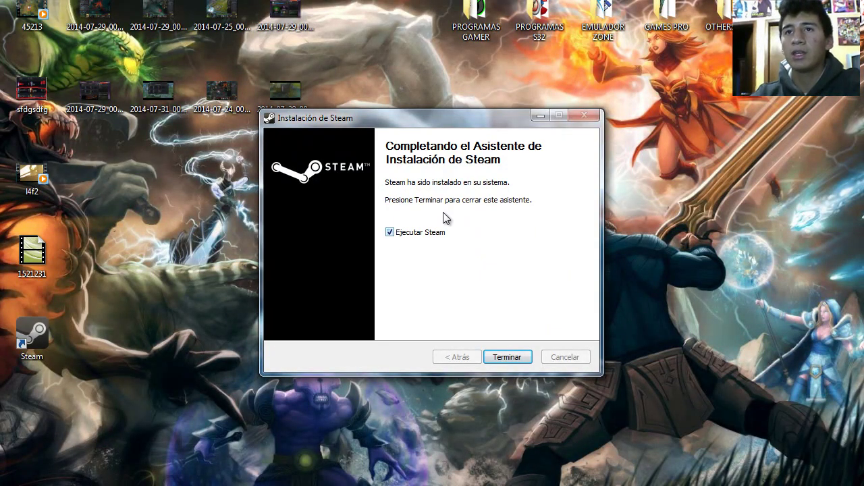
drag(482, 127, 434, 169)
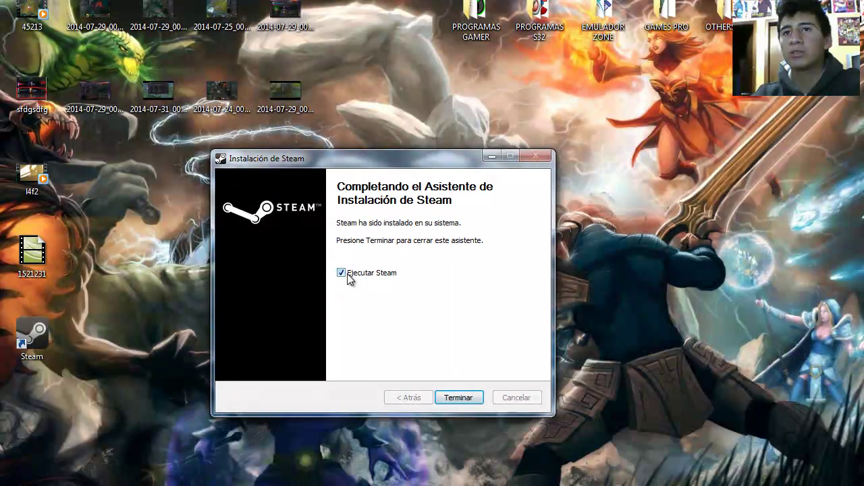
Step: Launch Steam after setup, let it update, then choose 'CREAR UNA CUENTA NUEVA...' at login
click(464, 399)
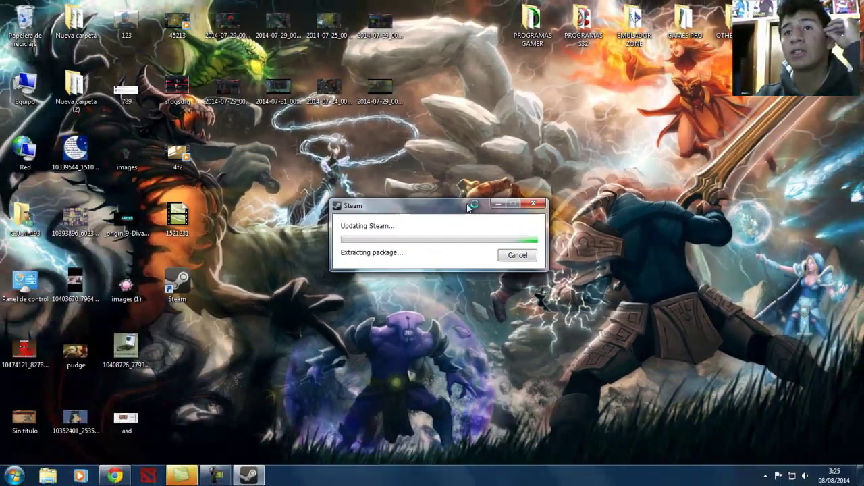
drag(415, 246, 452, 195)
click(766, 475)
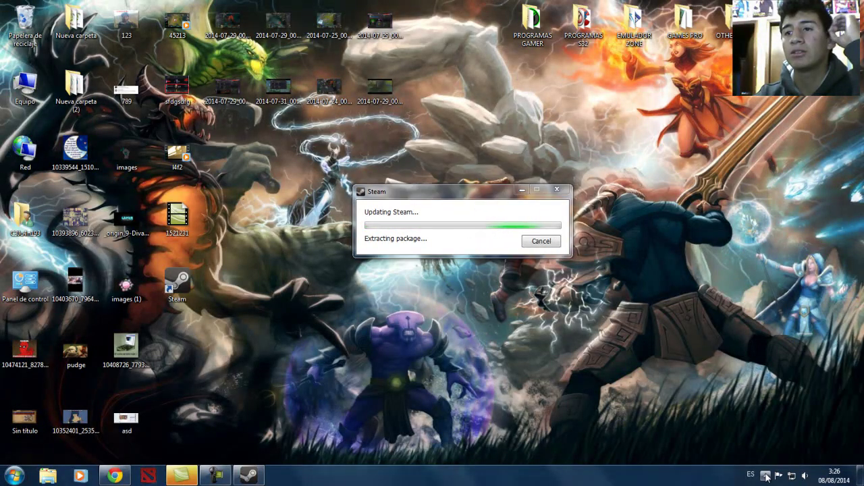
click(764, 403)
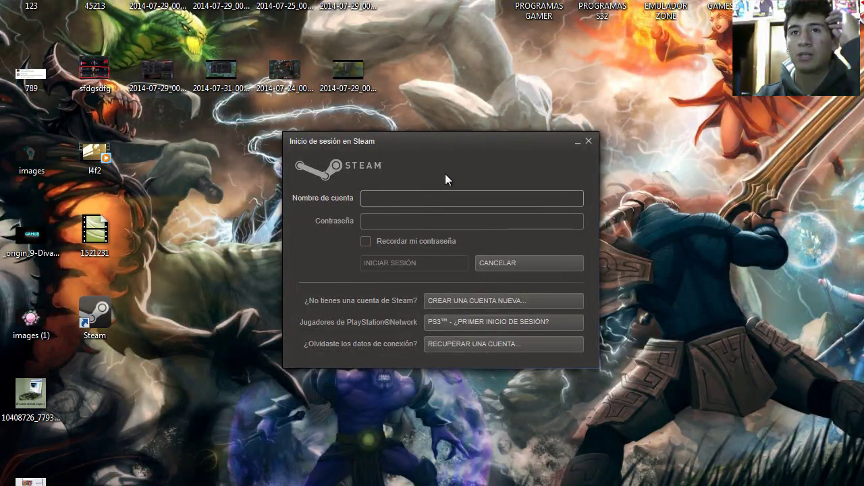
key(Tab)
click(387, 230)
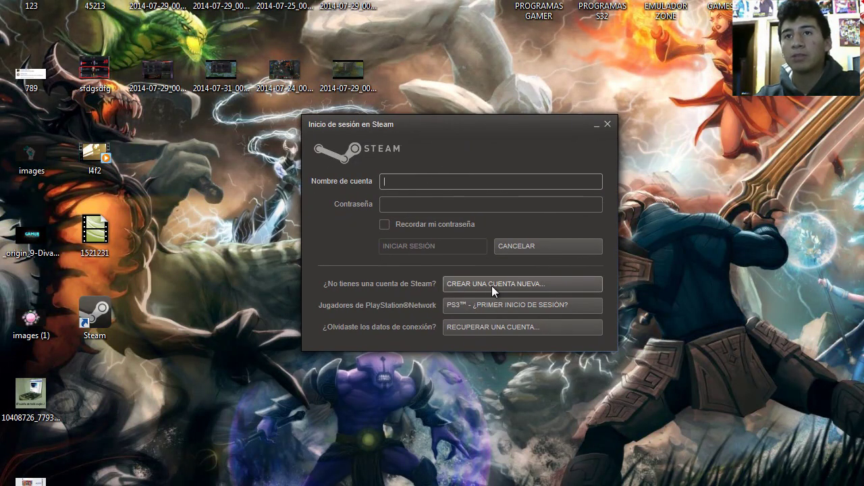
click(491, 285)
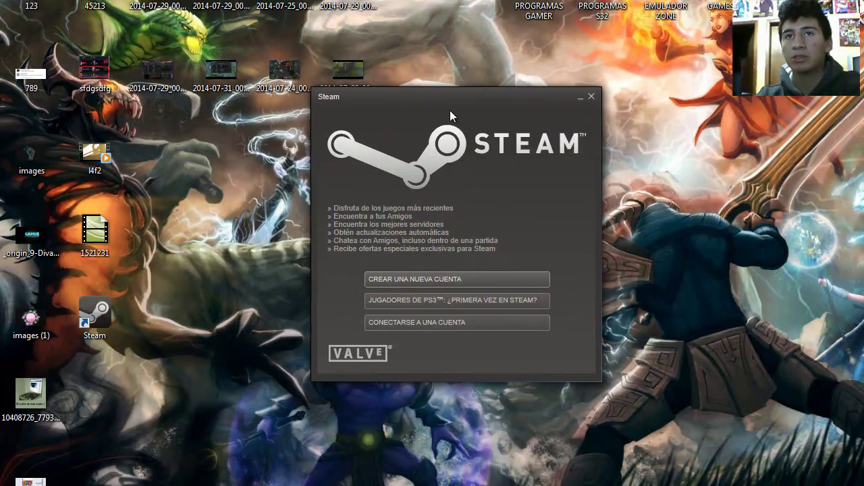
Step: Start a new Steam account and accept the subscriber agreement and privacy policy
click(393, 308)
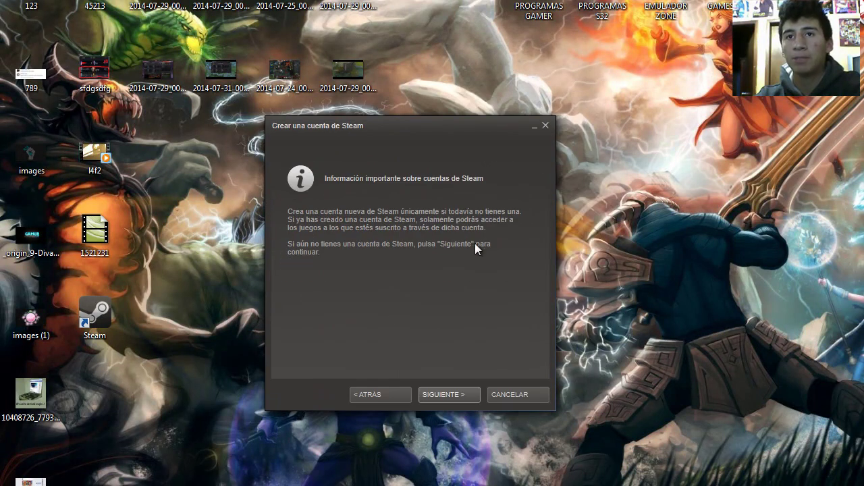
click(454, 398)
click(447, 397)
click(447, 397)
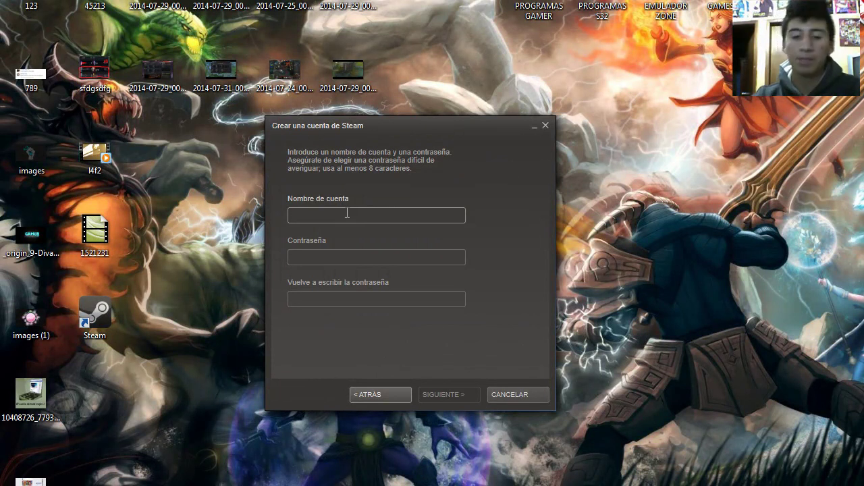
Step: Enter the desired account name, a password and its confirmation, then submit
text(juan193)
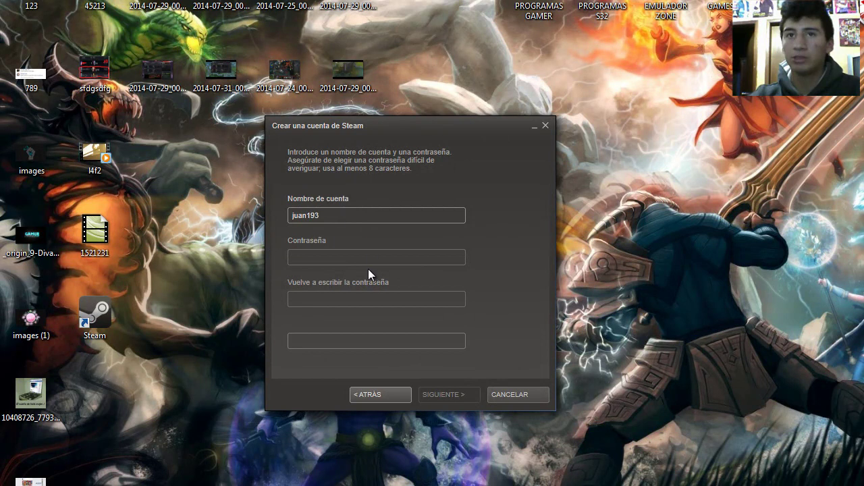
click(376, 259)
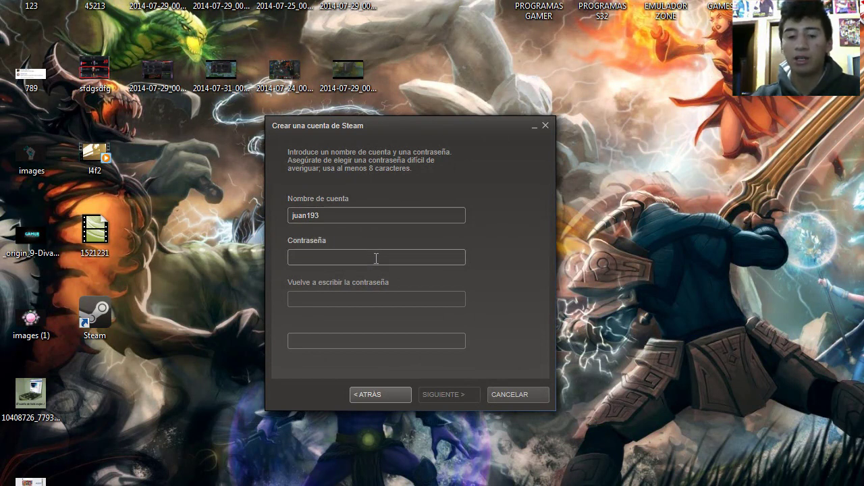
text(**)
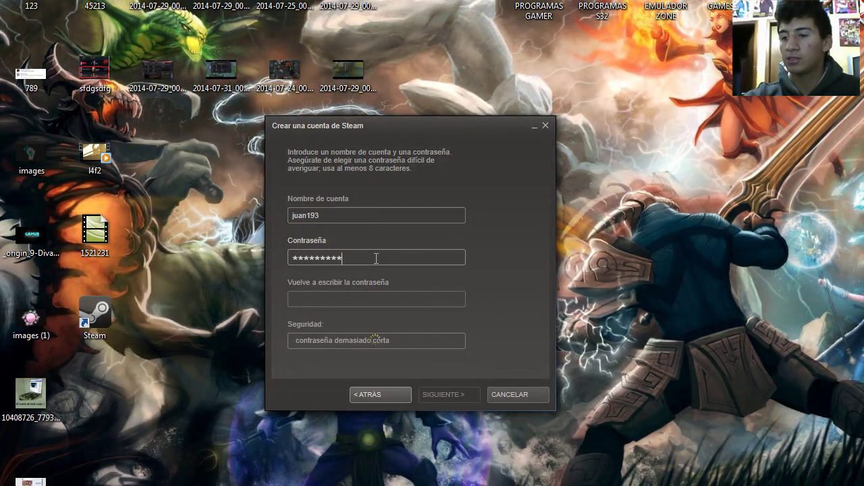
click(399, 303)
text(*)
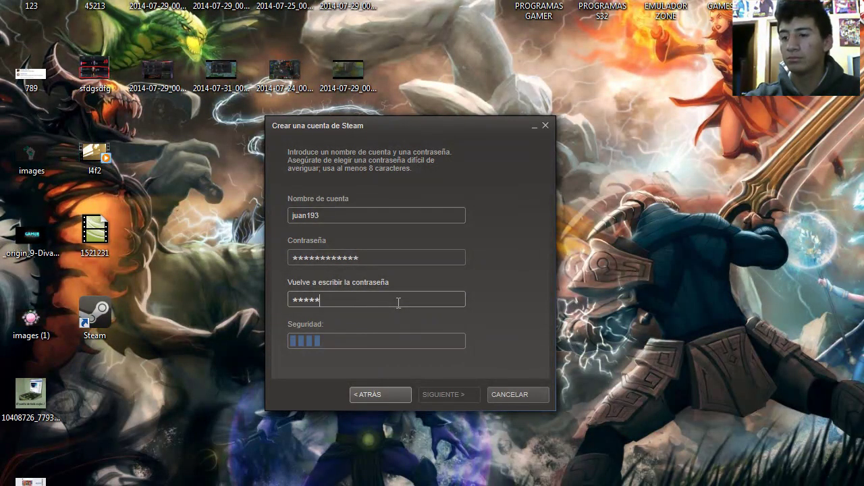
text(************)
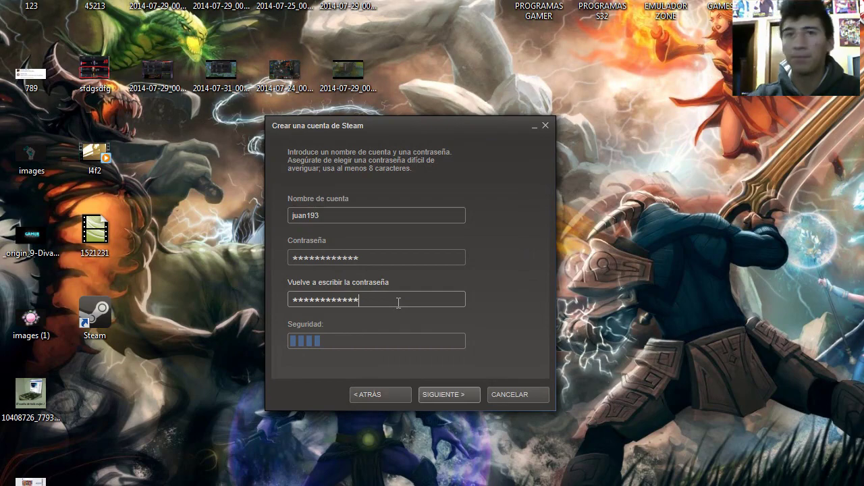
click(451, 395)
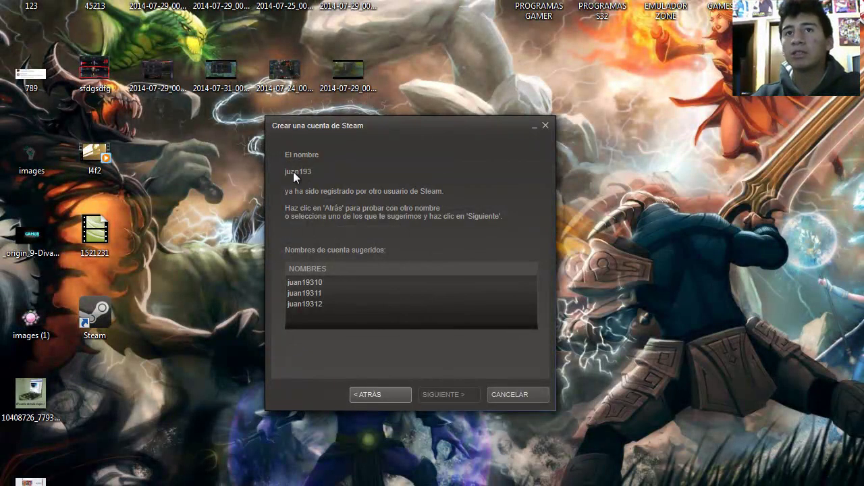
Step: Choose the first suggested free account name and continue with Siguiente
click(305, 282)
click(311, 294)
click(307, 304)
click(310, 283)
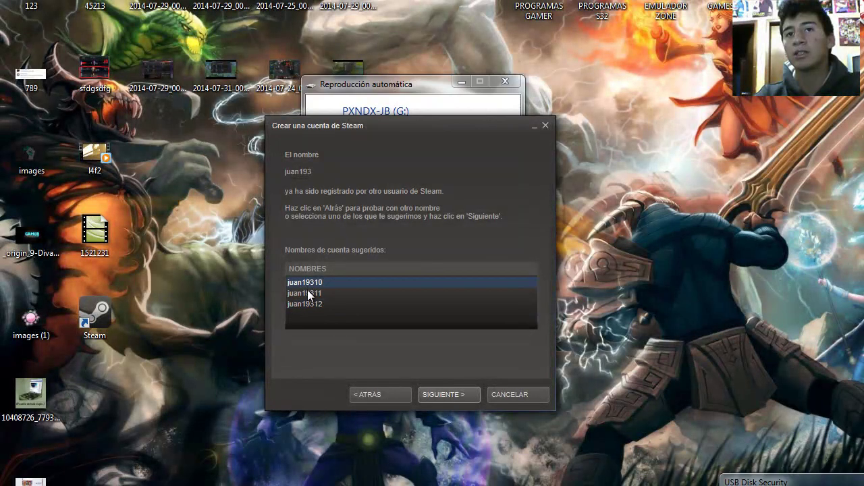
click(505, 81)
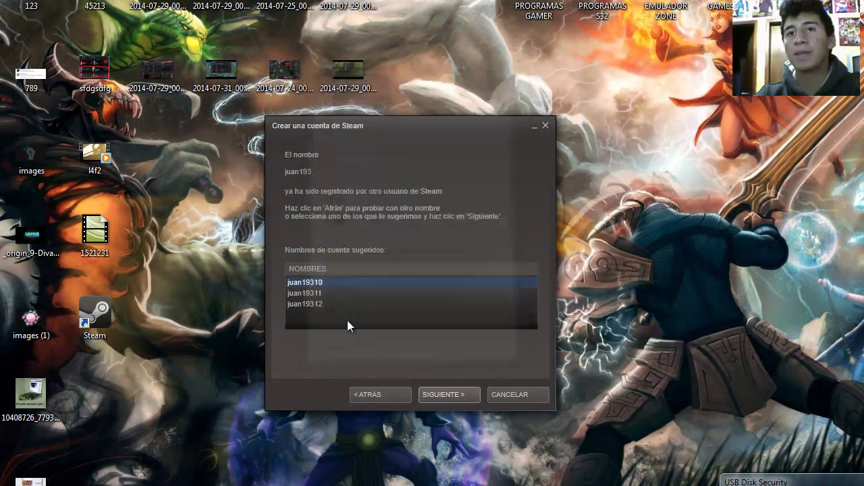
click(310, 295)
click(312, 304)
click(315, 283)
click(315, 295)
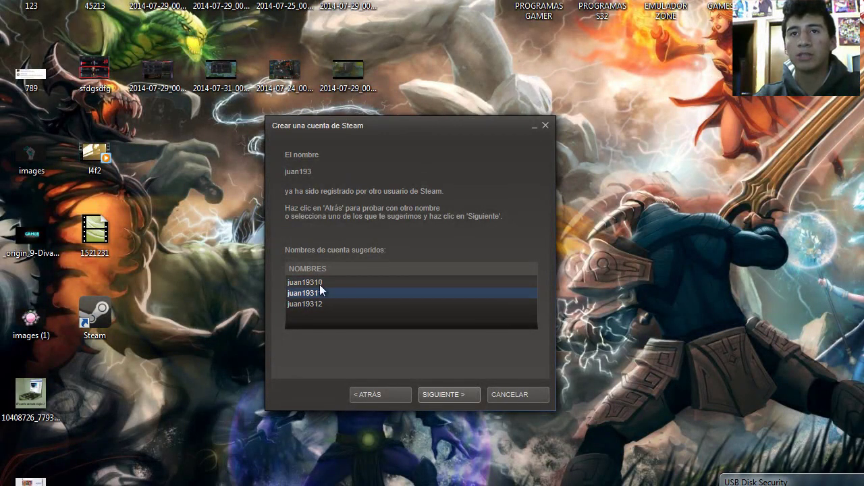
click(320, 284)
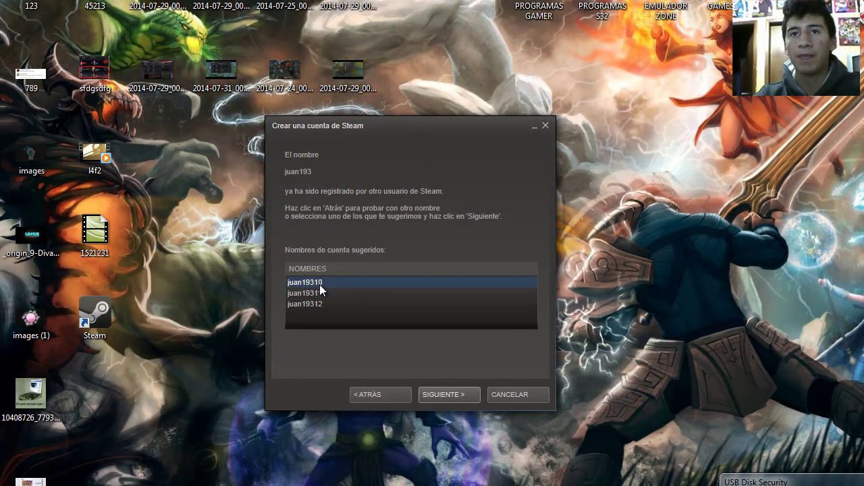
click(437, 393)
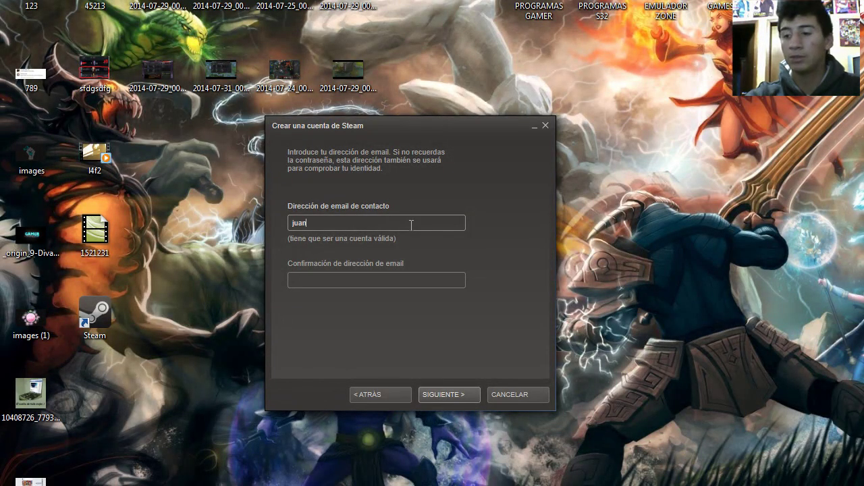
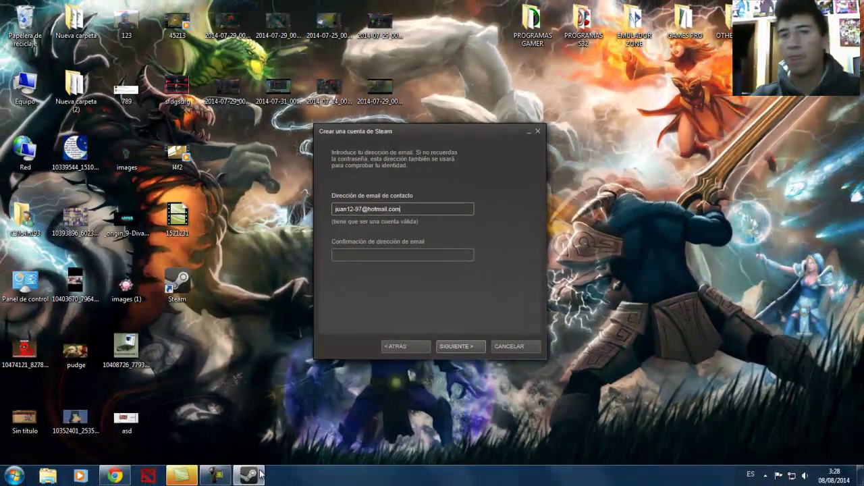
Step: Type the contact e-mail address into 'Dirección de email de contacto'
click(225, 474)
click(806, 426)
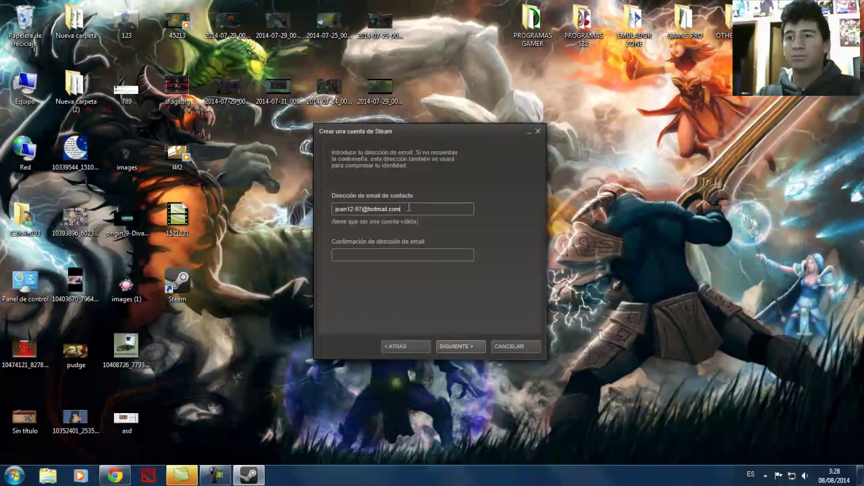
key(ctrl+a)
click(404, 410)
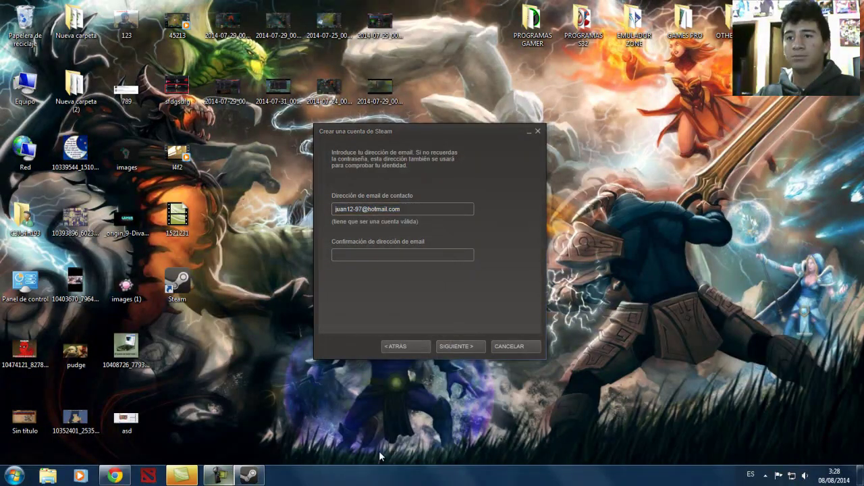
click(357, 218)
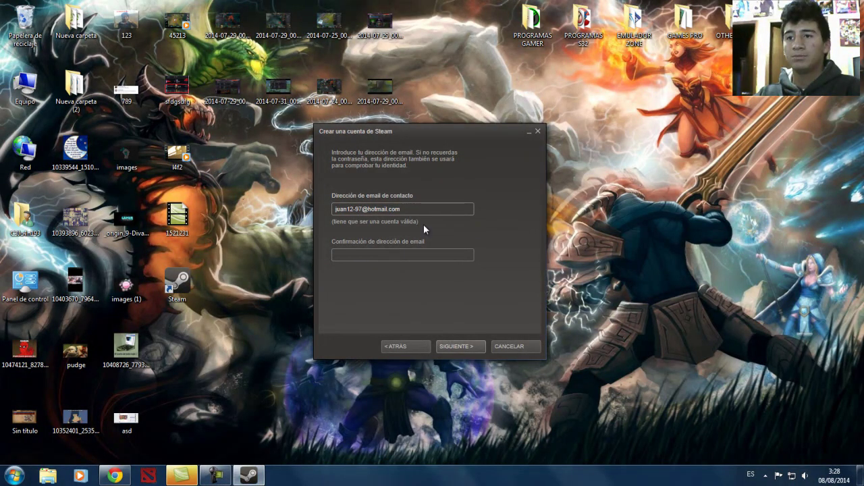
click(268, 366)
click(234, 477)
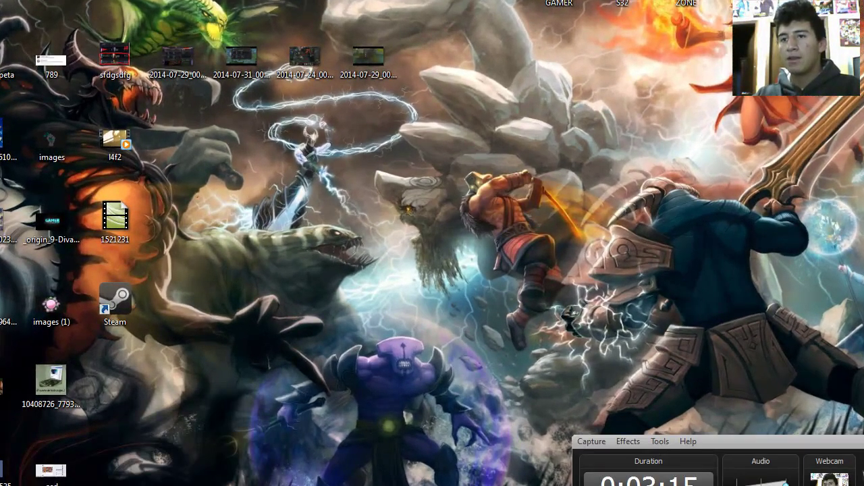
key(alt+Tab)
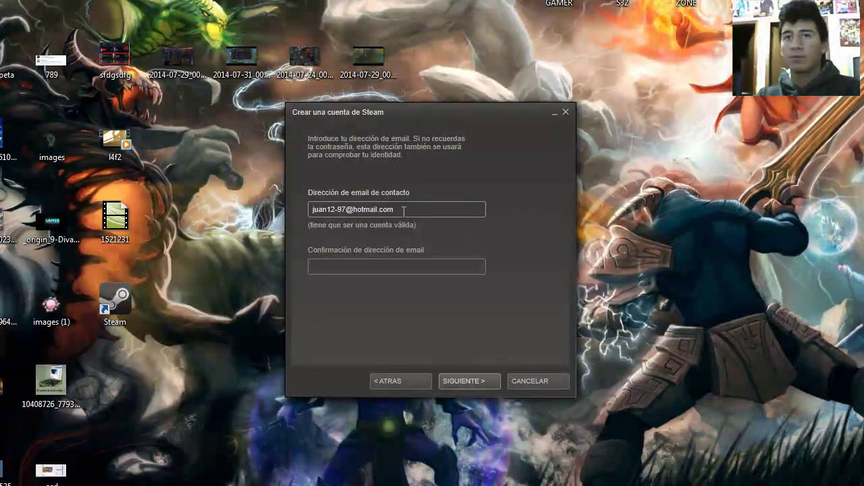
Step: Repeat the e-mail address in the confirmation field and submit with SIGUIENTE
click(398, 266)
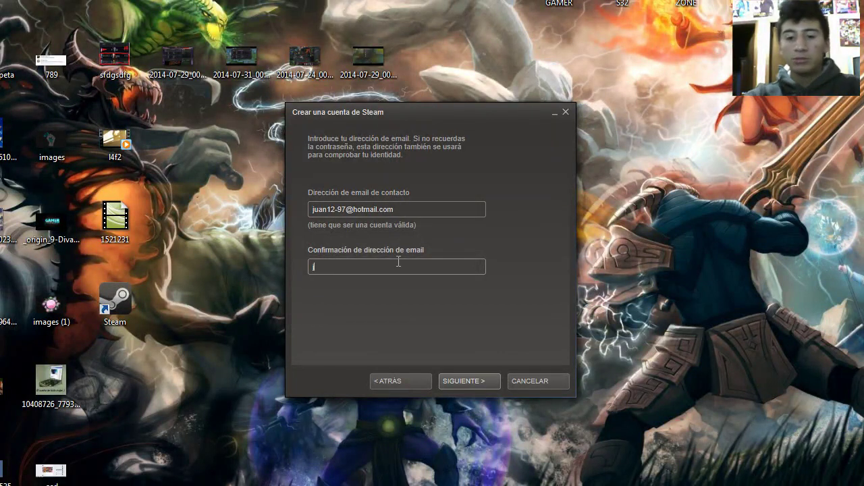
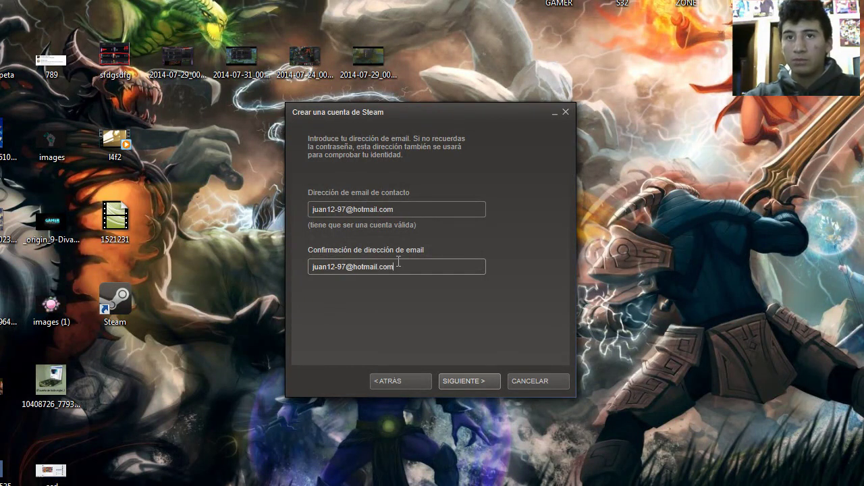
click(464, 383)
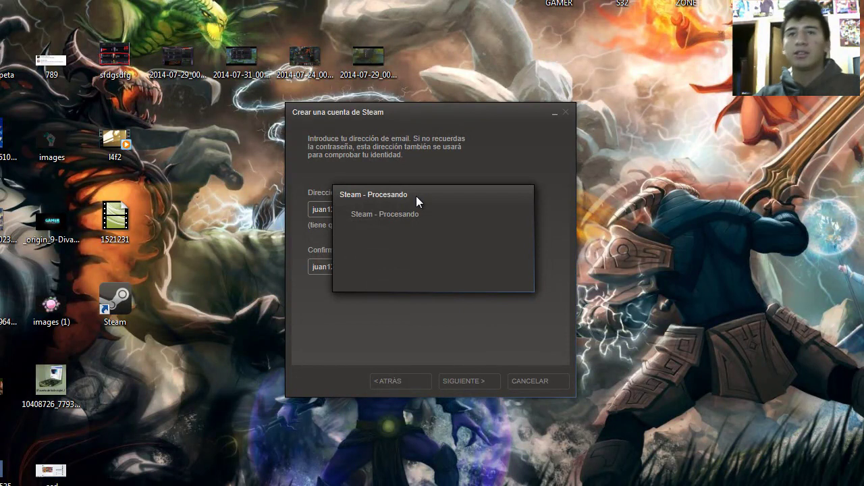
Step: Cancel the warning that the account already exists
drag(416, 196, 443, 177)
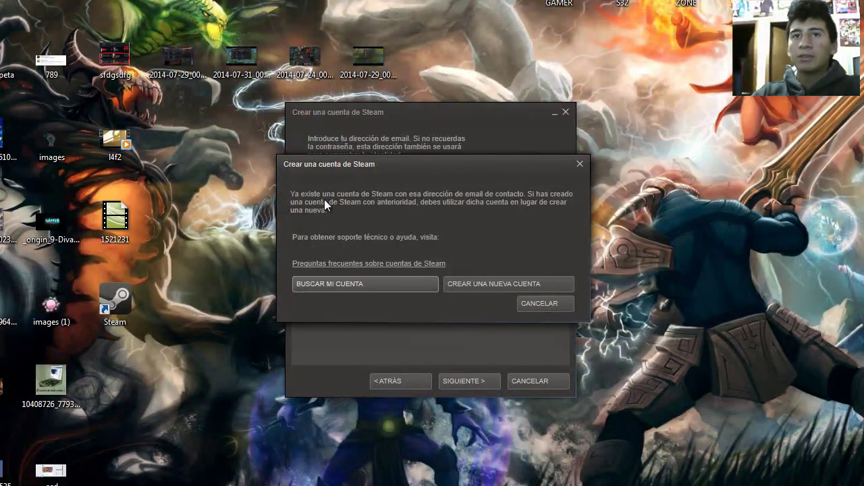
drag(445, 168, 453, 189)
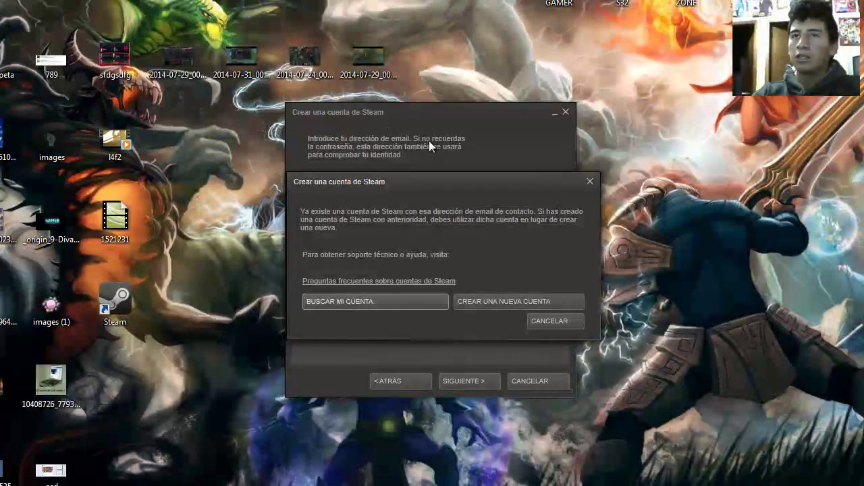
drag(398, 179, 356, 163)
click(528, 301)
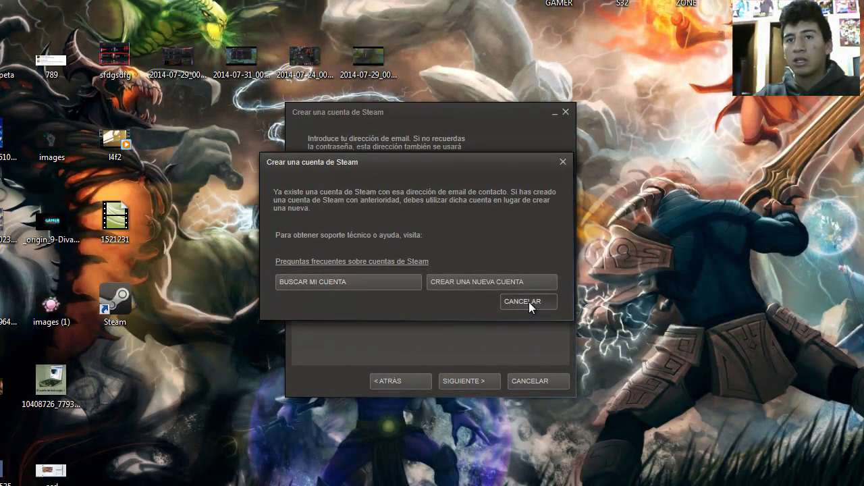
Step: Go back to the wizard's first page and choose CONECTARSE A UNA CUENTA
click(386, 383)
click(389, 383)
click(389, 384)
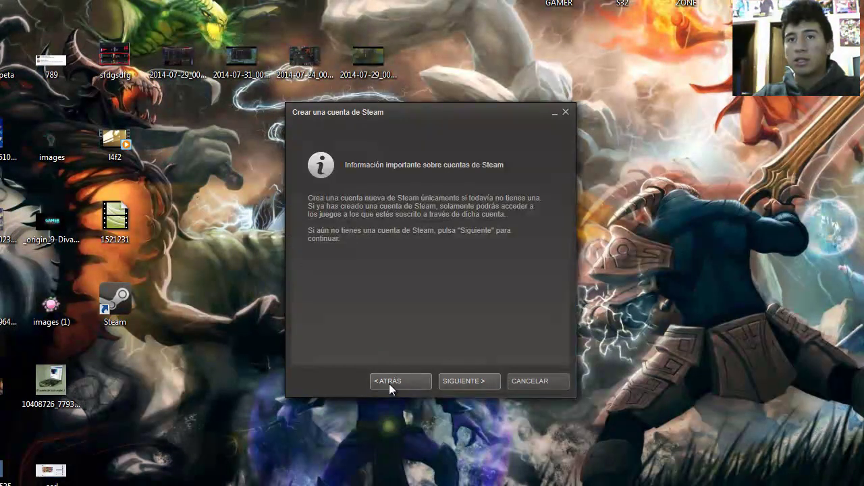
click(395, 382)
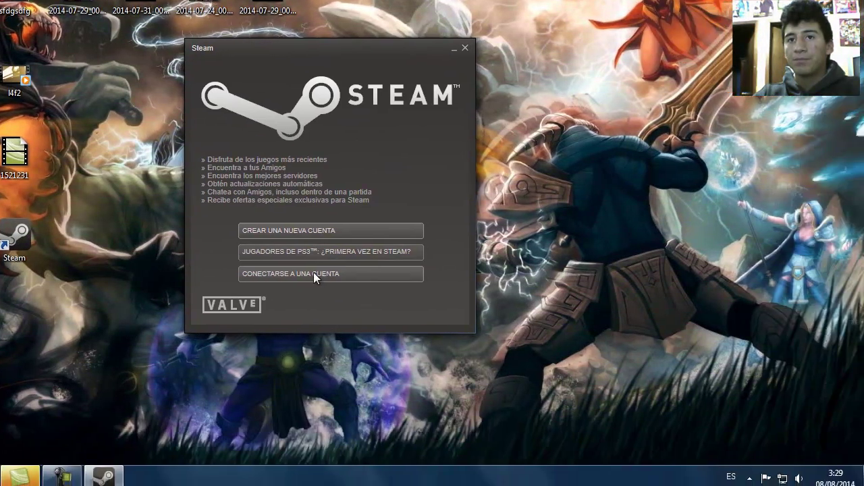
click(314, 273)
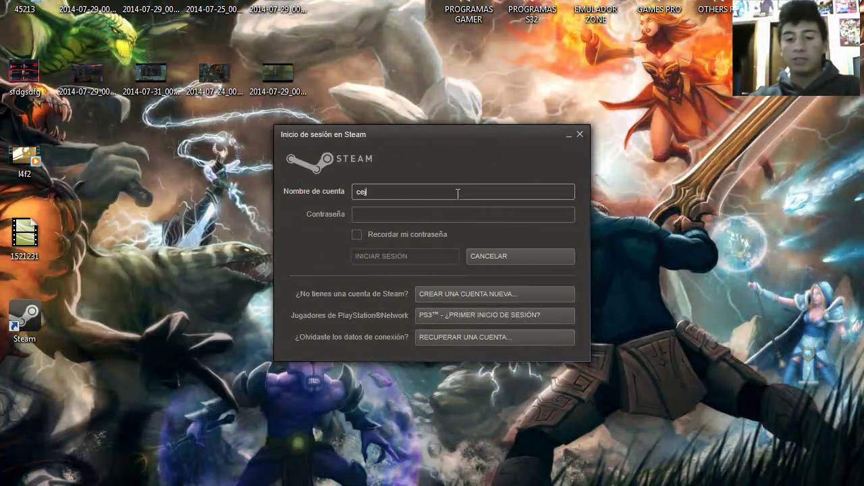
Step: Enter the existing account name and password and click INICIAR SESIÓN
text(cejuan193)
key(Tab)
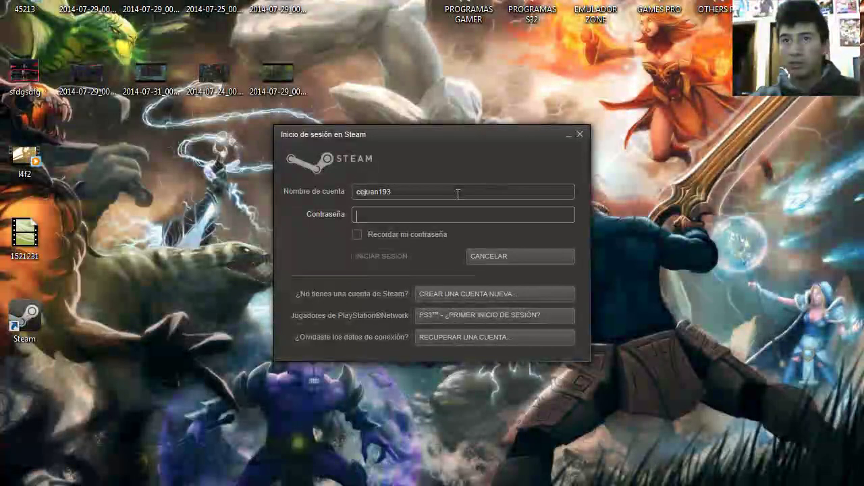
text(*)
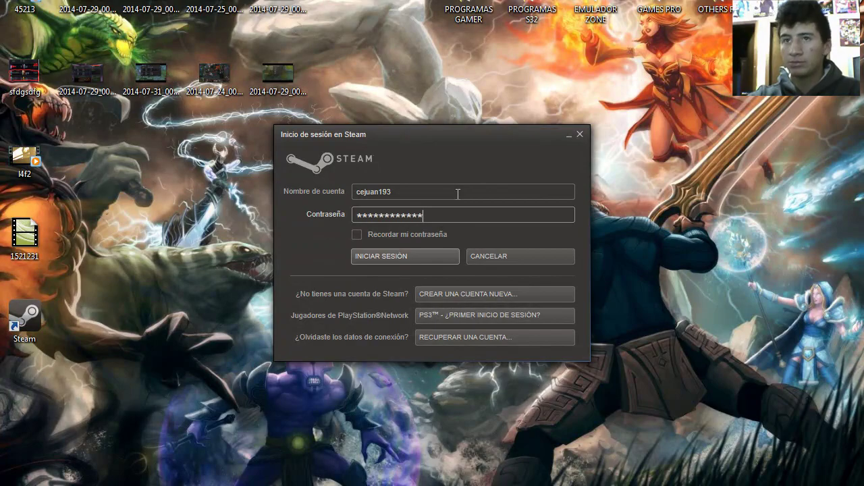
click(401, 258)
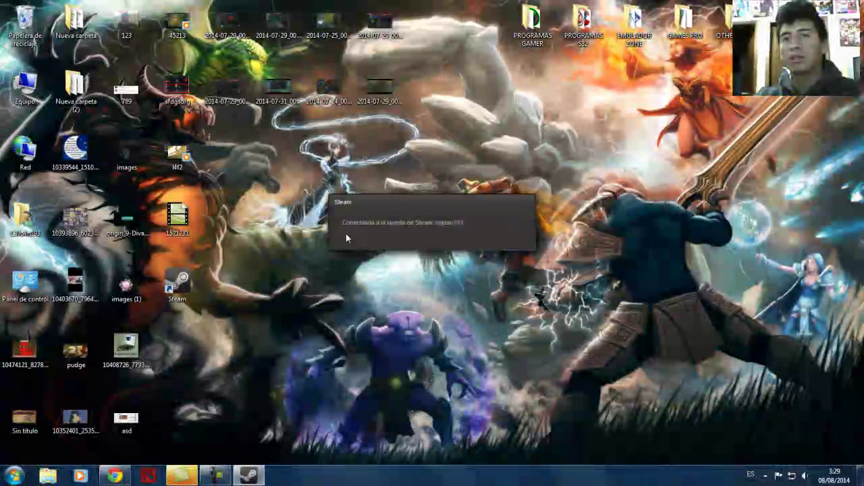
Step: Close the update news with CERRAR and pick 'Buscar juegos en la tienda de Steam...' from AÑADIR UN JUEGO
scroll(472, 229, down, 3)
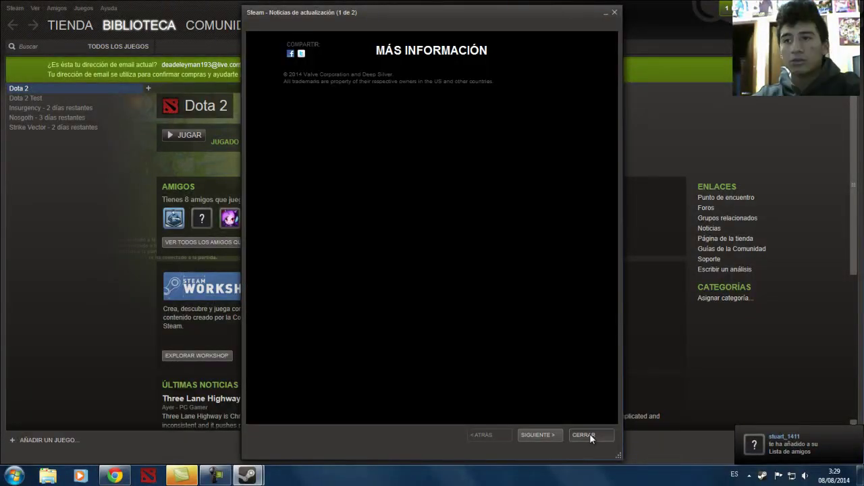
click(588, 434)
scroll(248, 141, down, 1)
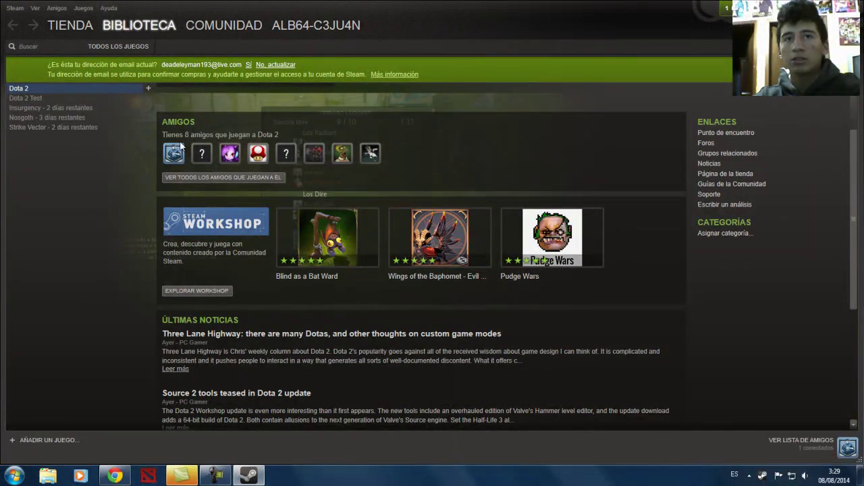
scroll(241, 157, down, 5)
scroll(525, 276, up, 5)
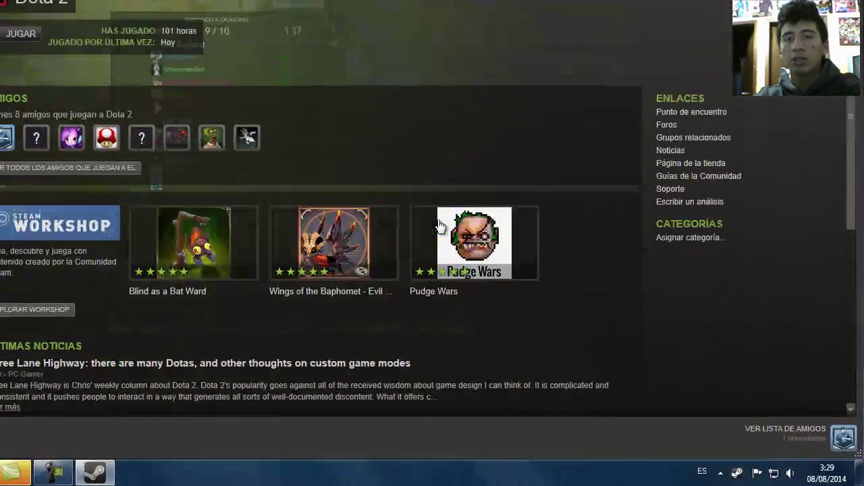
scroll(645, 108, down, 3)
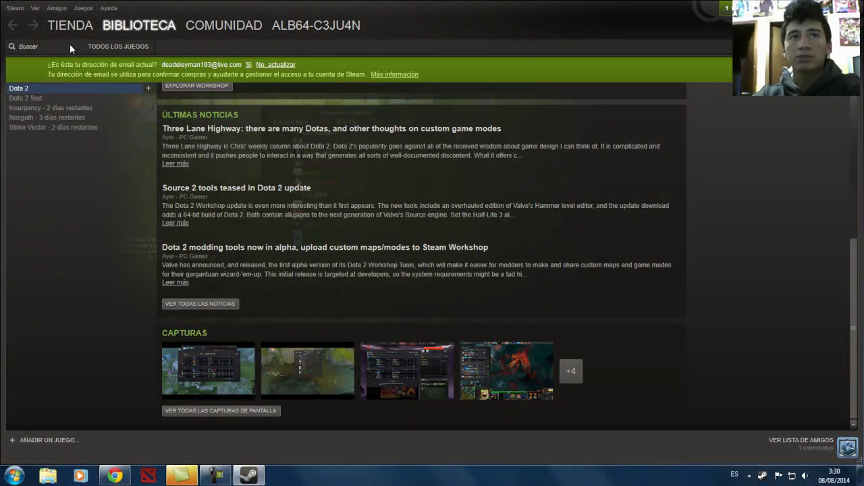
click(49, 442)
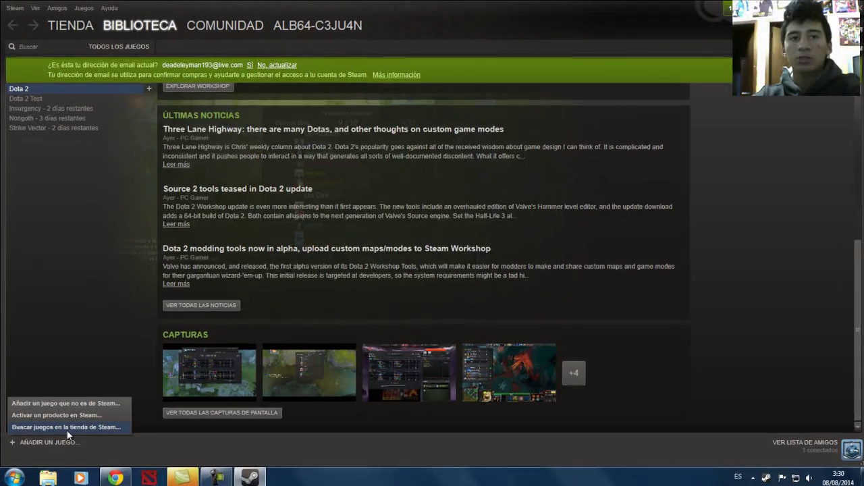
click(66, 427)
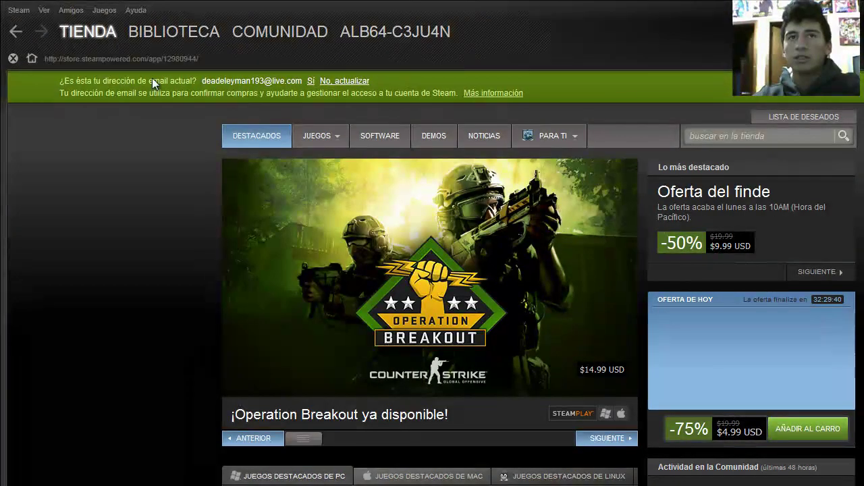
Step: Search the store for 'dota 2' and open the Dota 2 (app 570) store page
mouse_move(317, 136)
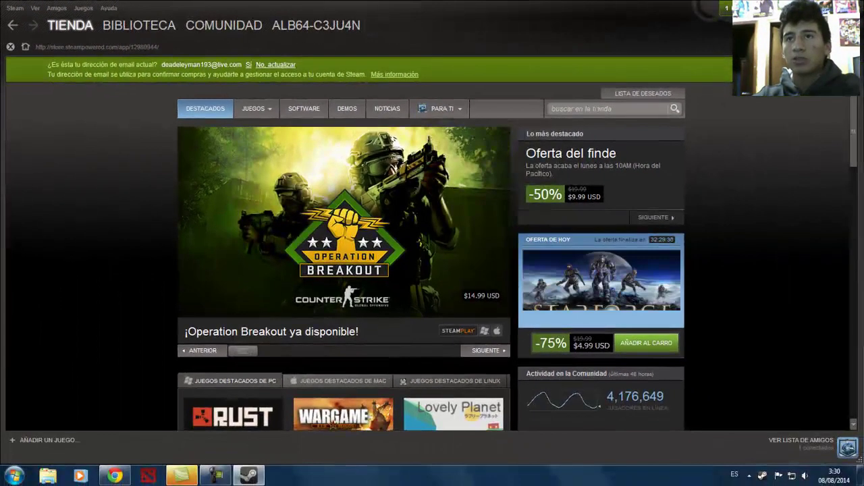
click(685, 134)
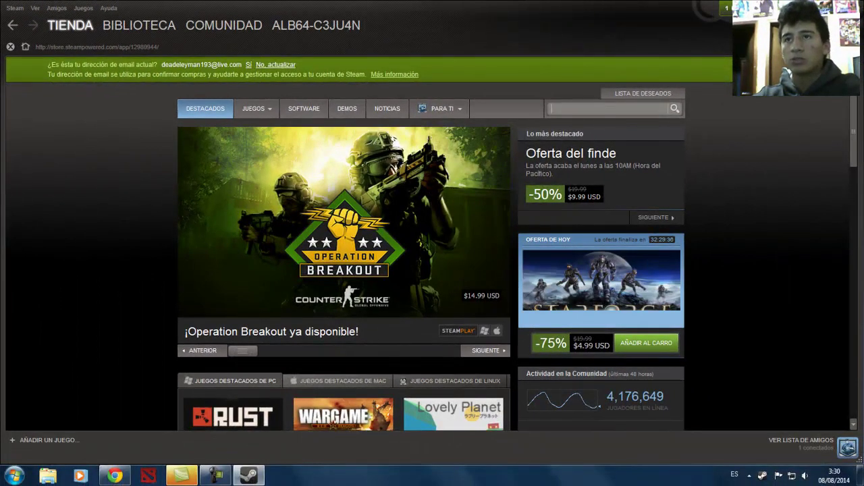
text(dota)
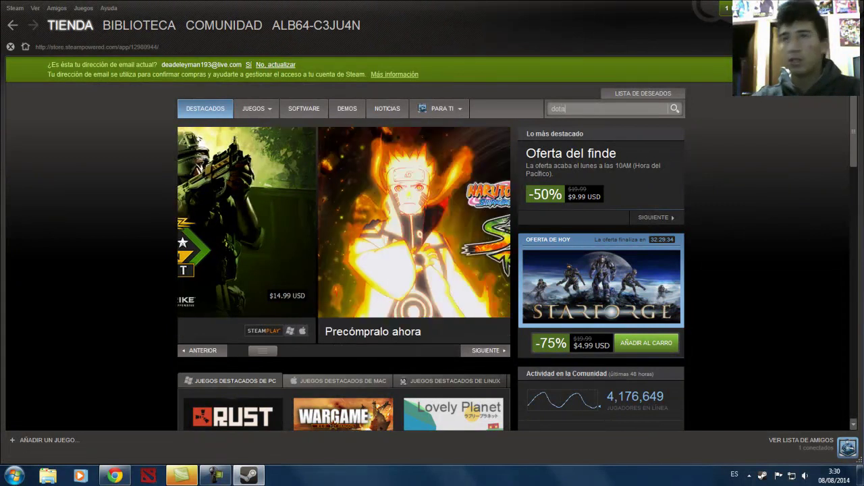
text( 2)
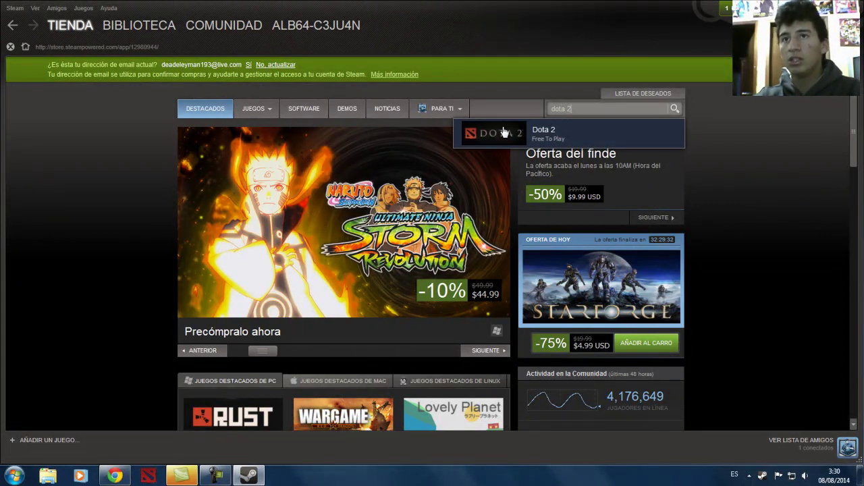
click(557, 133)
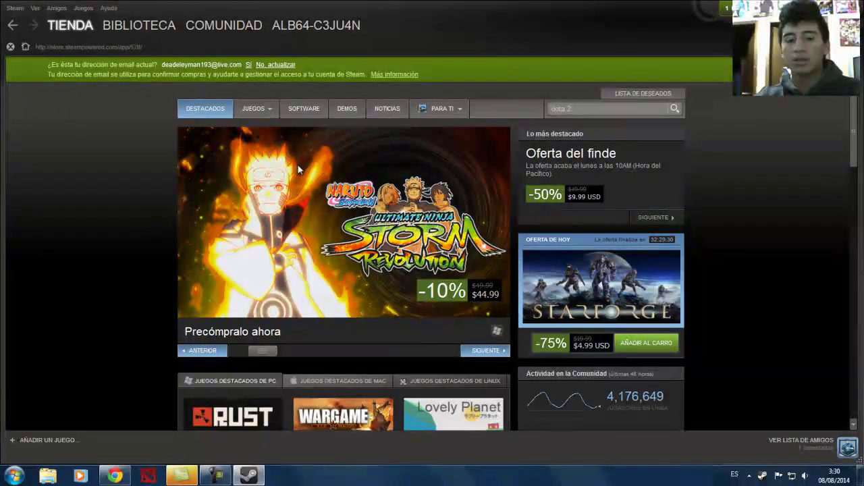
Step: Turn up the Dota 2 trailer volume and view the gameplay screenshot and yellow hero artwork
scroll(540, 166, down, 2)
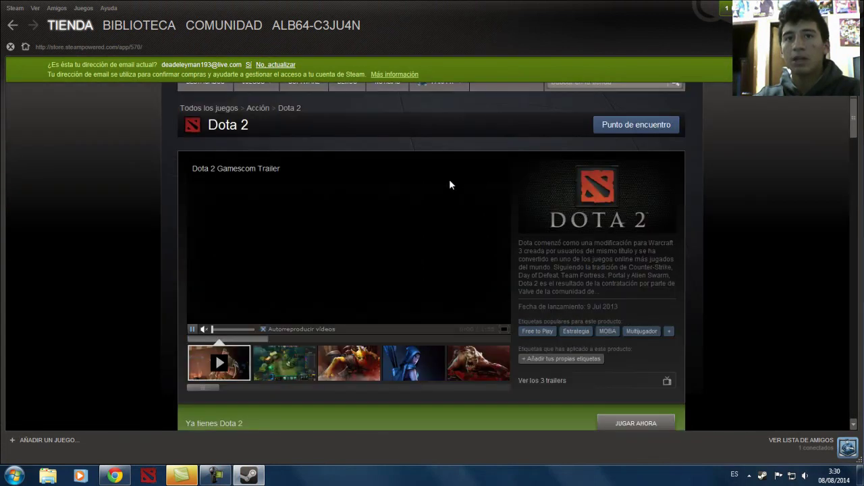
drag(212, 302, 242, 303)
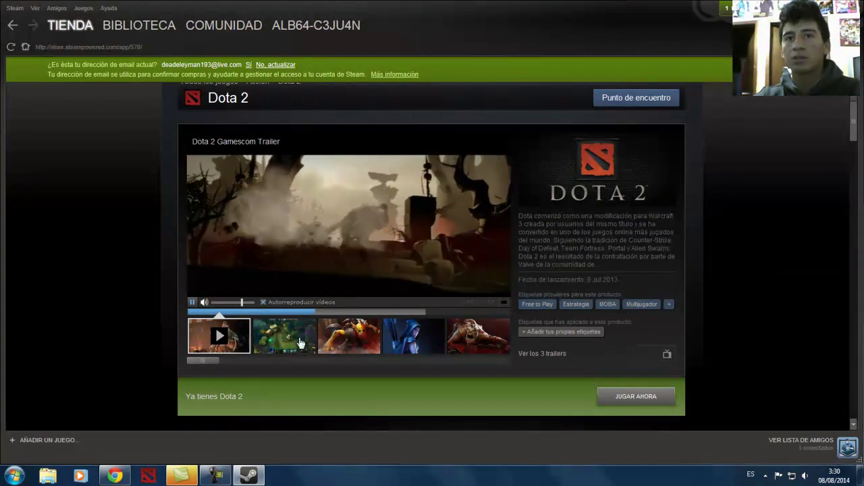
click(285, 334)
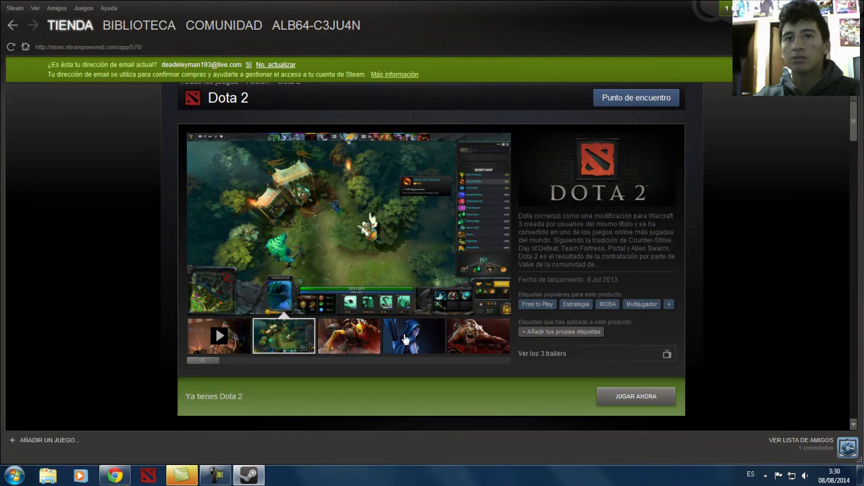
click(356, 337)
Step: Launch Dota 2 with the 'Jugar ahora' button on its store page
scroll(432, 270, down, 2)
scroll(497, 282, up, 2)
scroll(574, 297, down, 3)
scroll(638, 314, up, 1)
scroll(646, 324, down, 2)
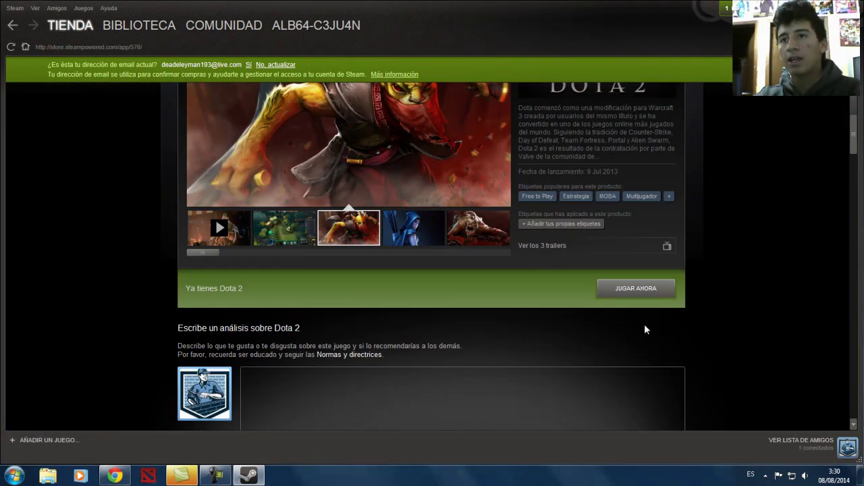
scroll(642, 305, up, 1)
scroll(644, 311, down, 2)
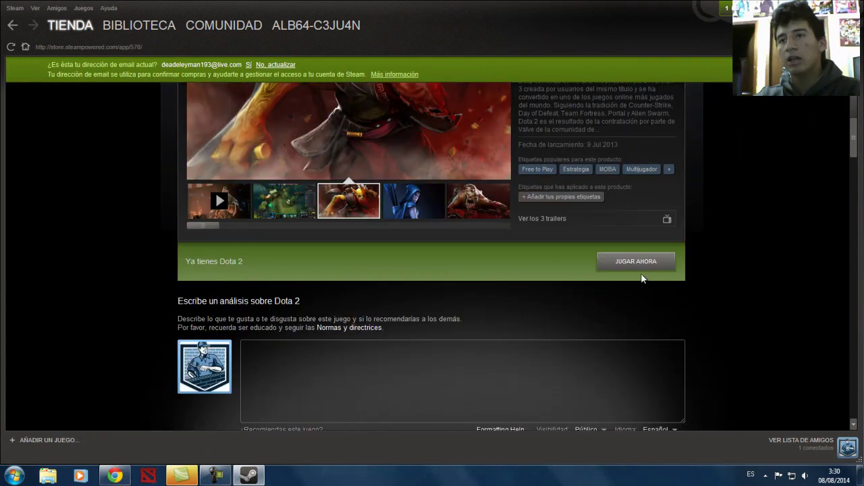
scroll(645, 304, up, 1)
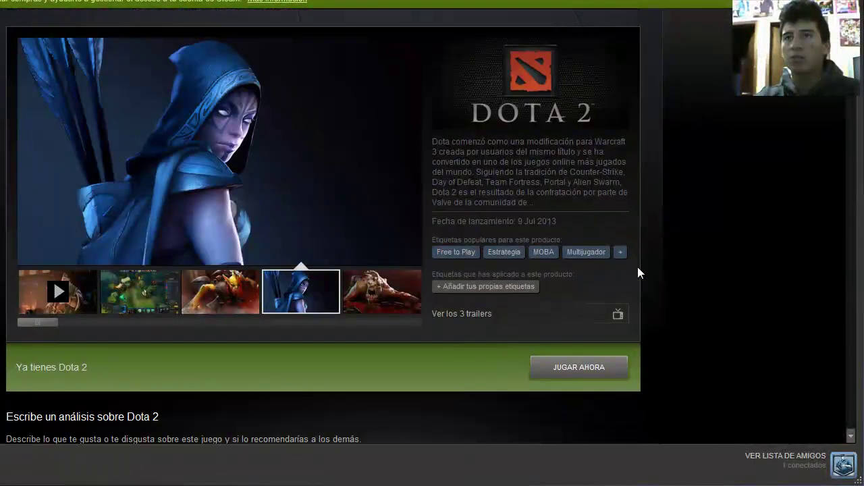
scroll(638, 268, down, 1)
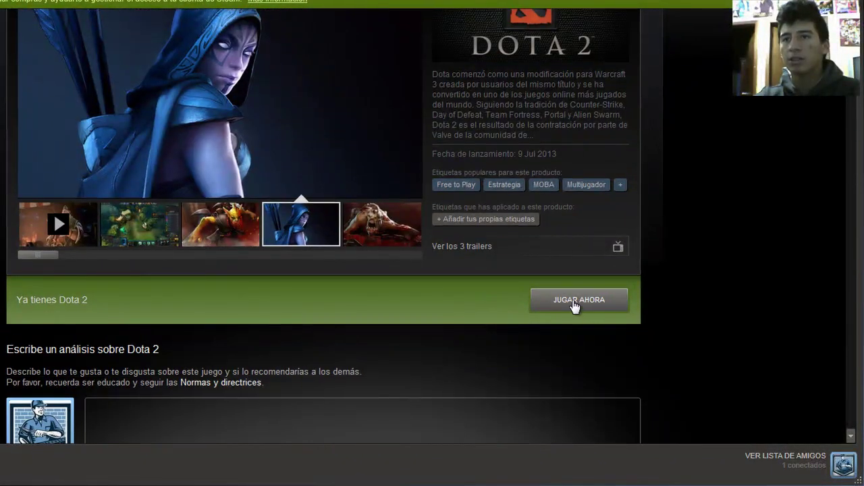
click(574, 306)
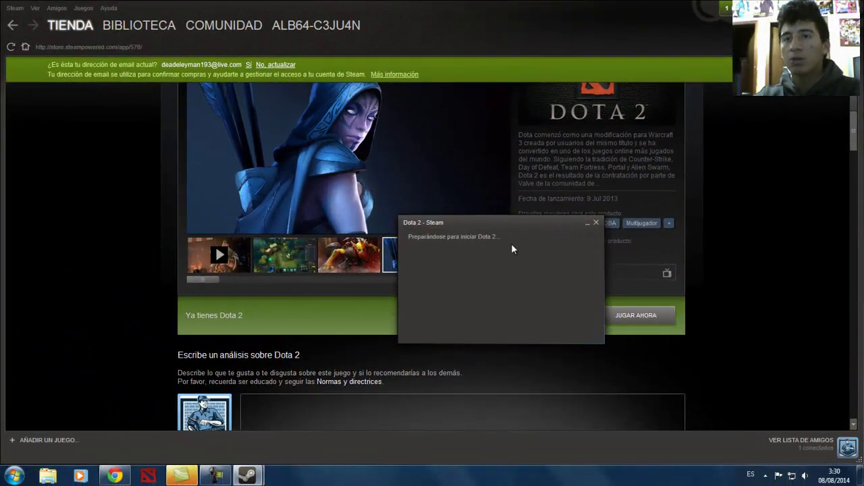